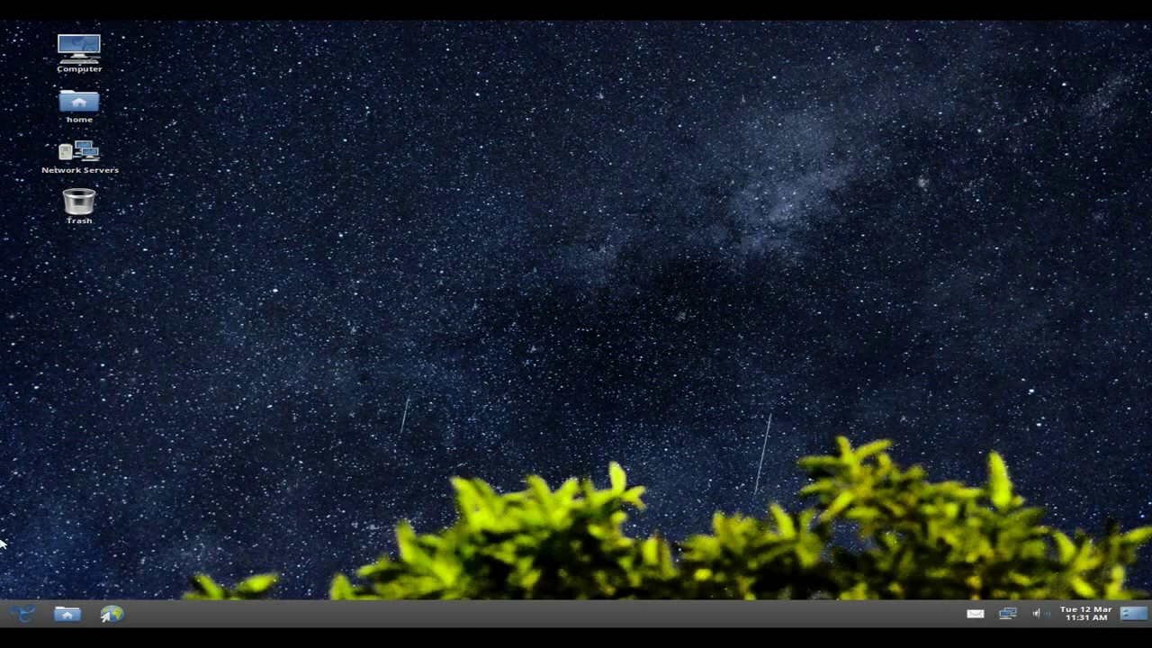
Launch Abrowser and view the 'Trisquel GNU/Linux - Run free!' homepage tab announcing Trisquel 6.0 LTS
{"action": "left_click", "coordinate": [112, 614]}
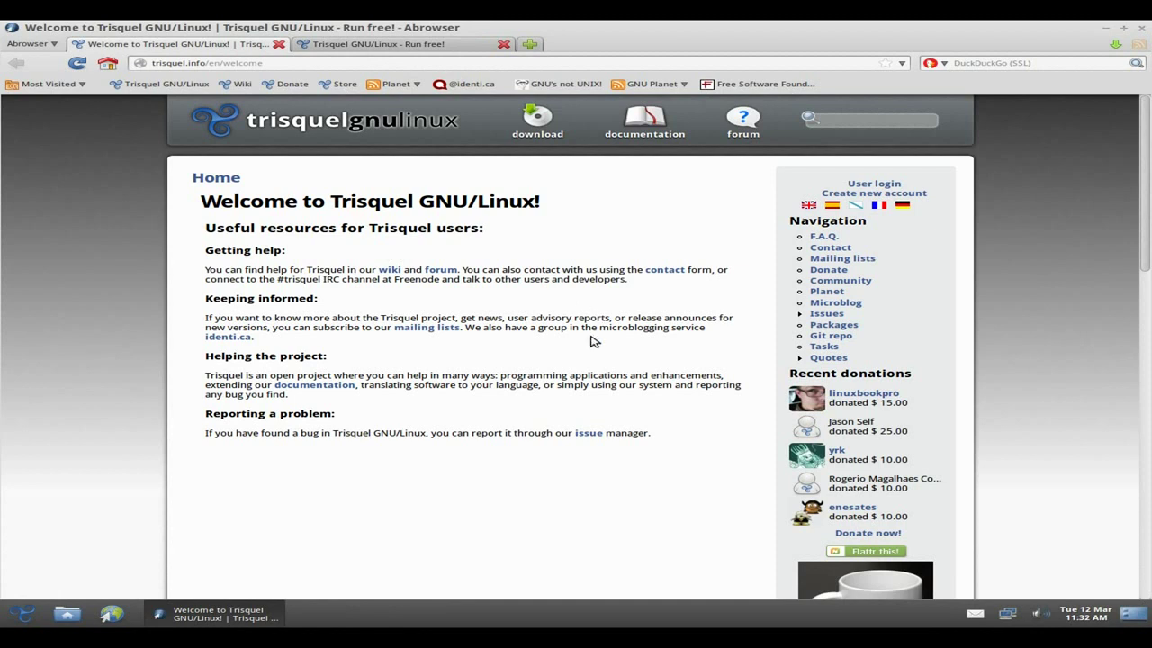
{"action": "left_click", "coordinate": [412, 50]}
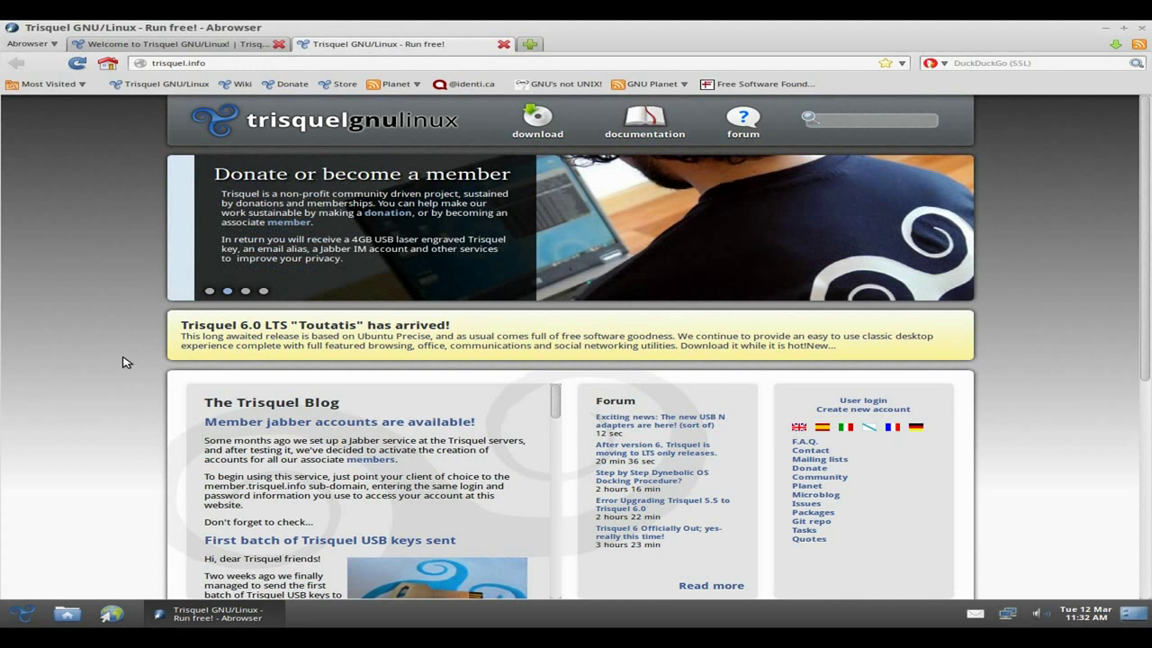
{"action": "scroll", "coordinate": [126, 363], "scroll_direction": "down", "scroll_amount": 2}
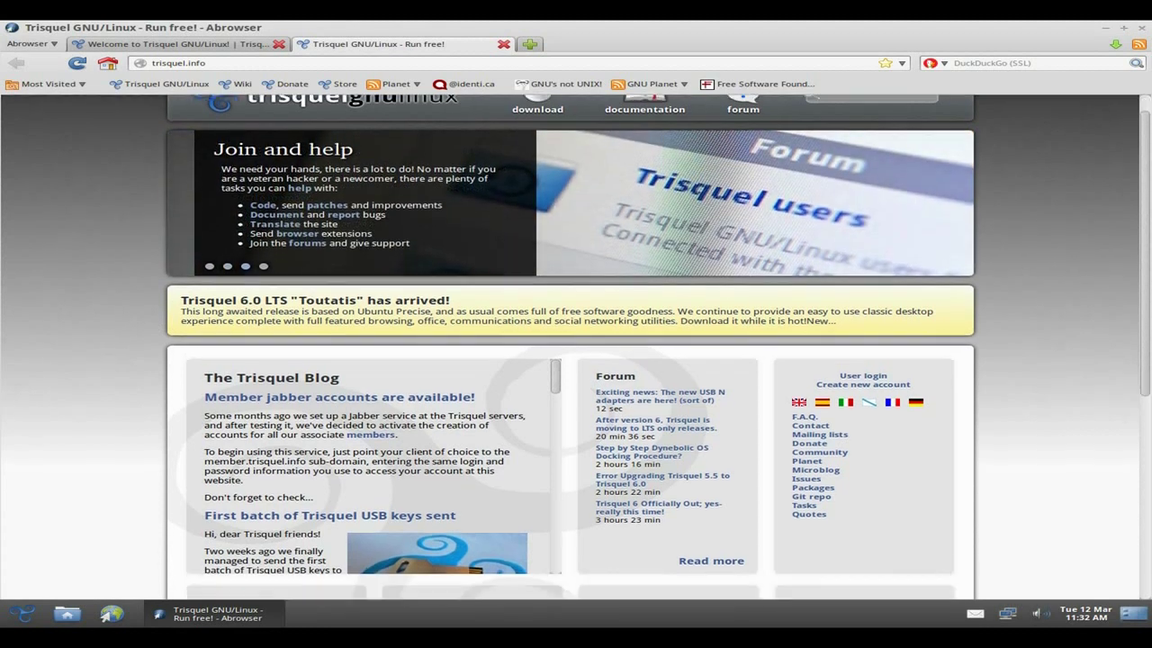
{"action": "scroll", "coordinate": [126, 362], "scroll_direction": "down", "scroll_amount": 2}
{"action": "scroll", "coordinate": [125, 363], "scroll_direction": "up", "scroll_amount": 3}
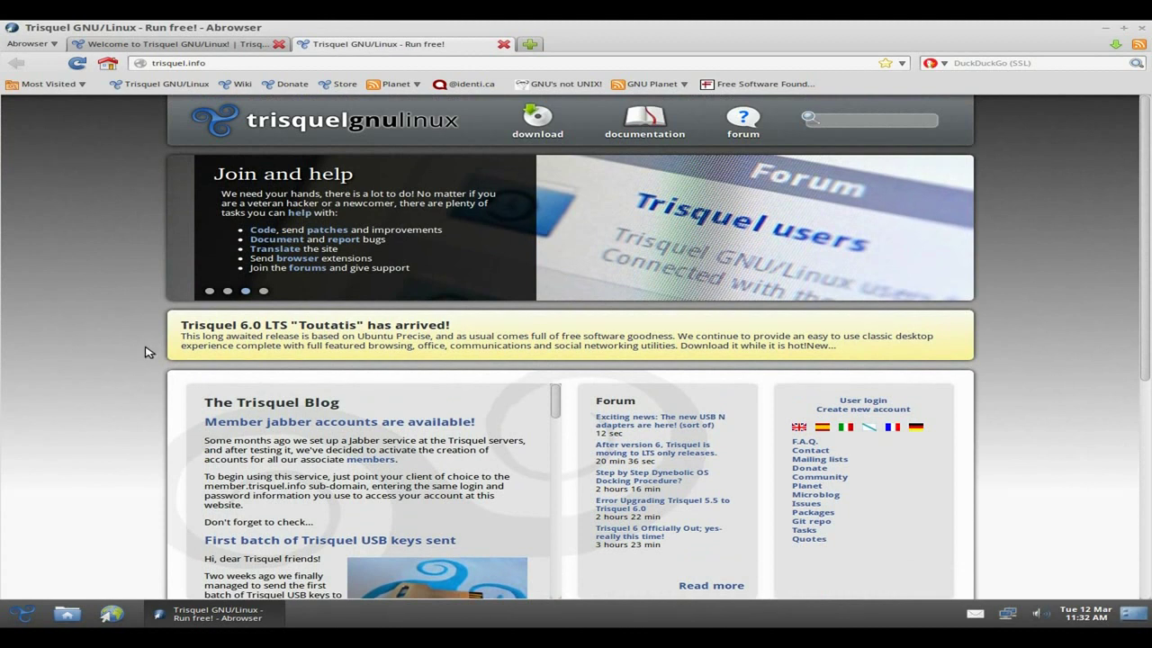
Go to the trisquel.info Download page and browse its 6.0 LTS editions, 32/64-bit versions and mirror
{"action": "left_click", "coordinate": [540, 126]}
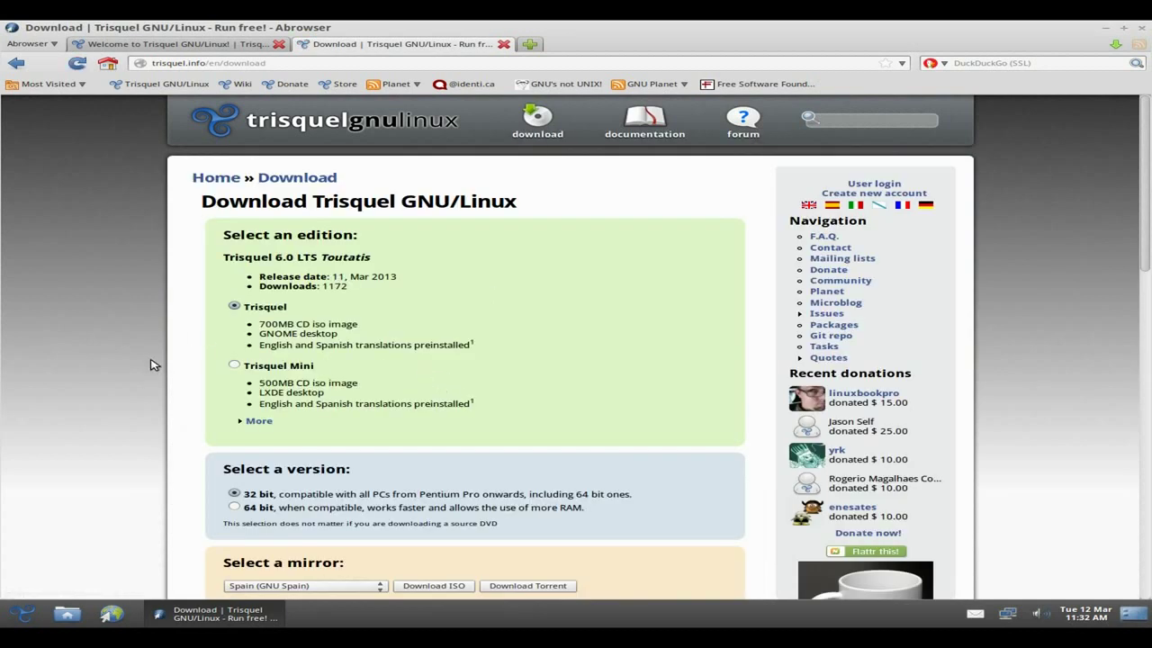
{"action": "scroll", "coordinate": [153, 360], "scroll_direction": "down", "scroll_amount": 1}
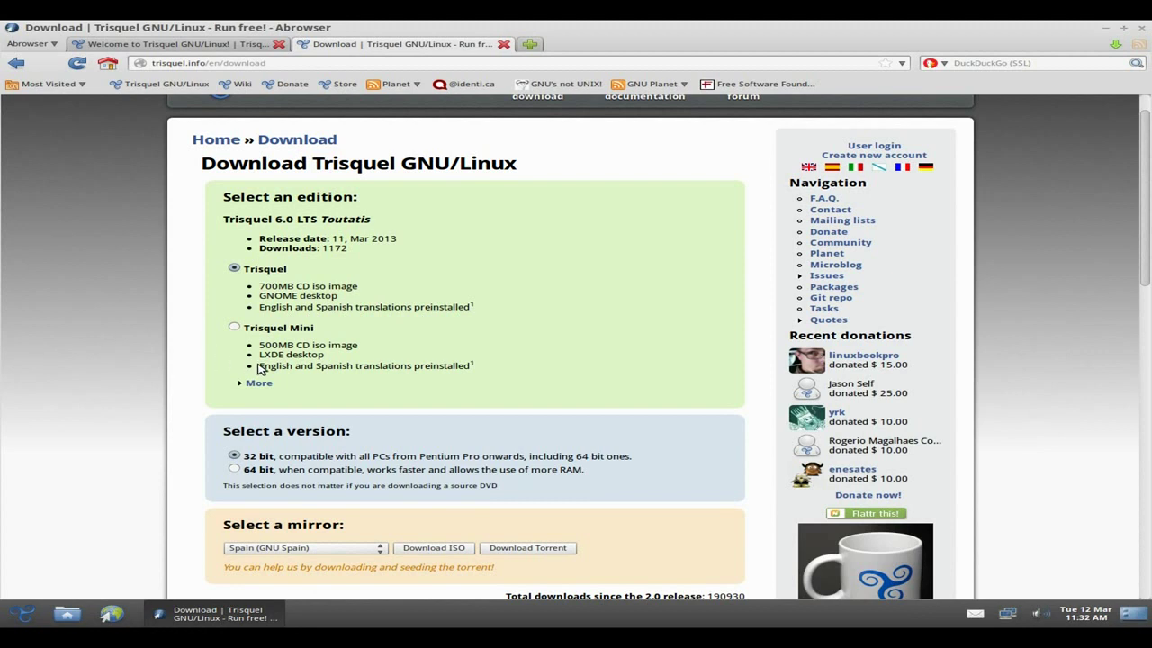
{"action": "scroll", "coordinate": [638, 386], "scroll_direction": "down", "scroll_amount": 1}
{"action": "scroll", "coordinate": [638, 386], "scroll_direction": "down", "scroll_amount": 1}
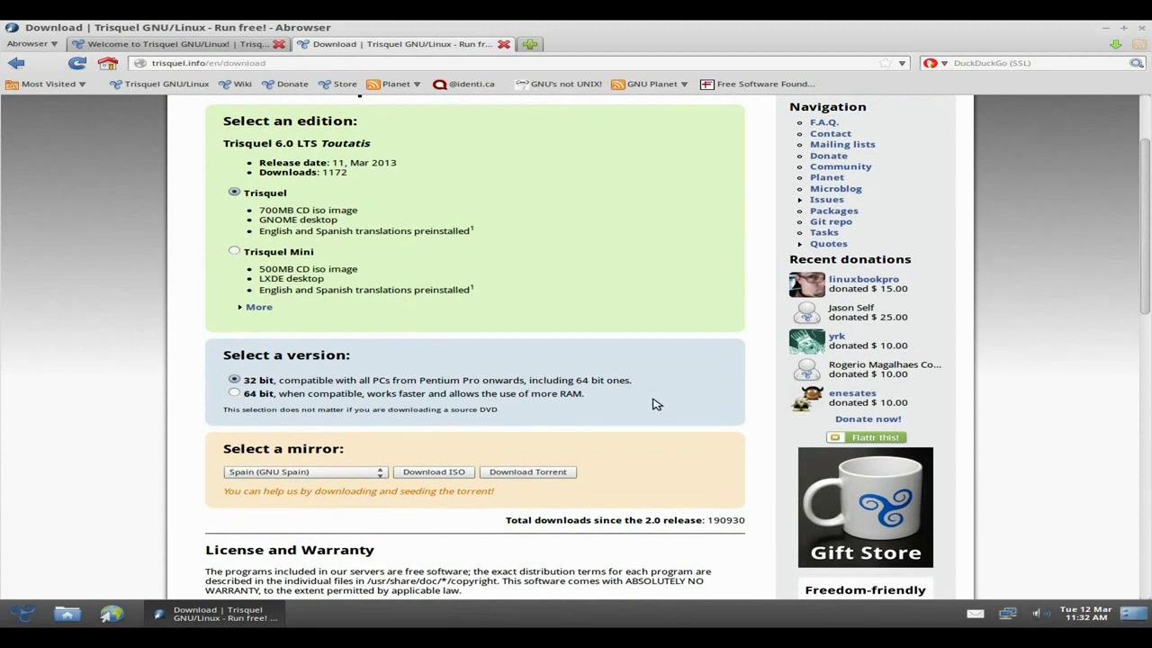
{"action": "scroll", "coordinate": [664, 409], "scroll_direction": "down", "scroll_amount": 2}
{"action": "scroll", "coordinate": [664, 410], "scroll_direction": "up", "scroll_amount": 2}
{"action": "scroll", "coordinate": [664, 409], "scroll_direction": "up", "scroll_amount": 3}
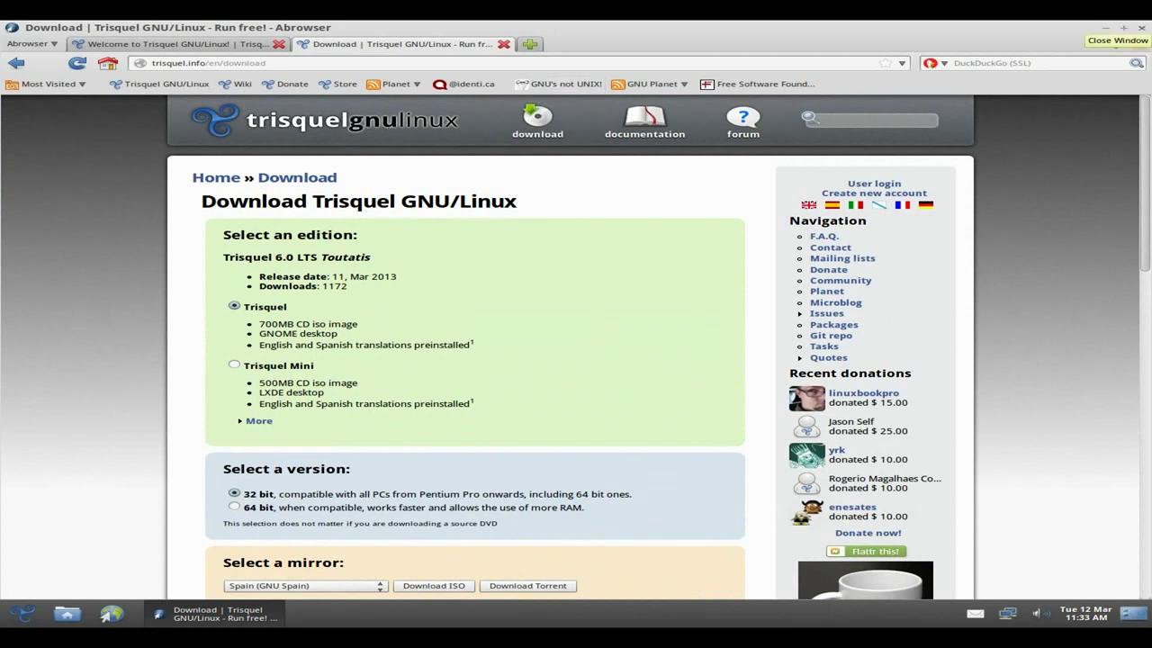
Close Abrowser, then open the Home folder in the file manager and close it
{"action": "left_click", "coordinate": [1141, 28]}
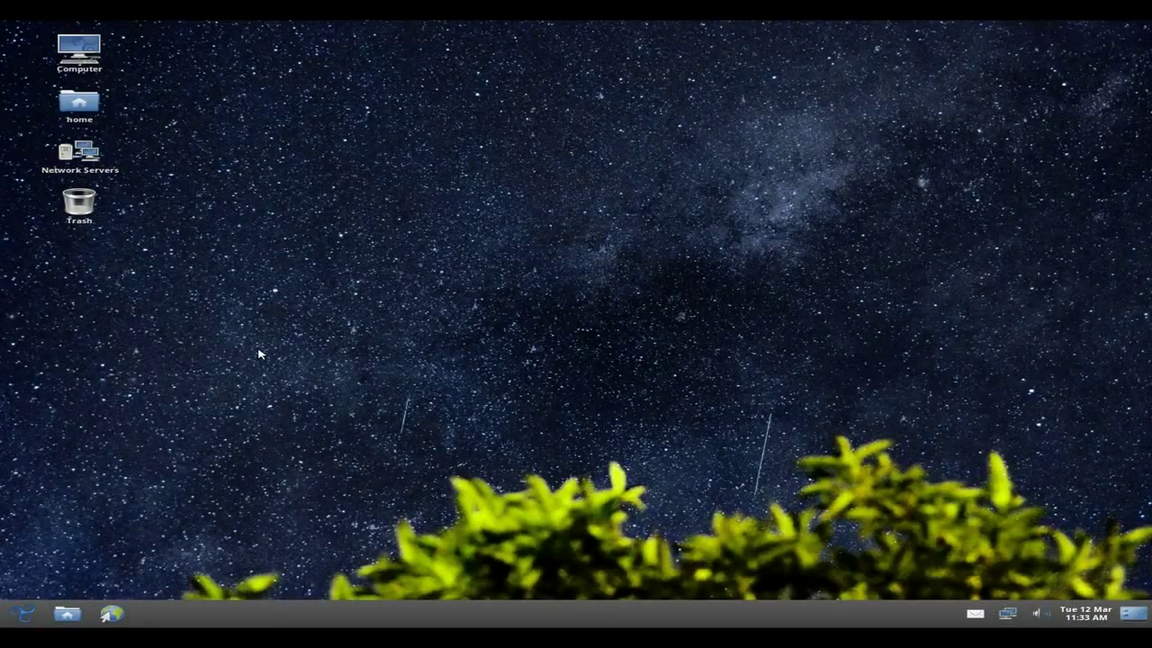
{"action": "left_click", "coordinate": [66, 612]}
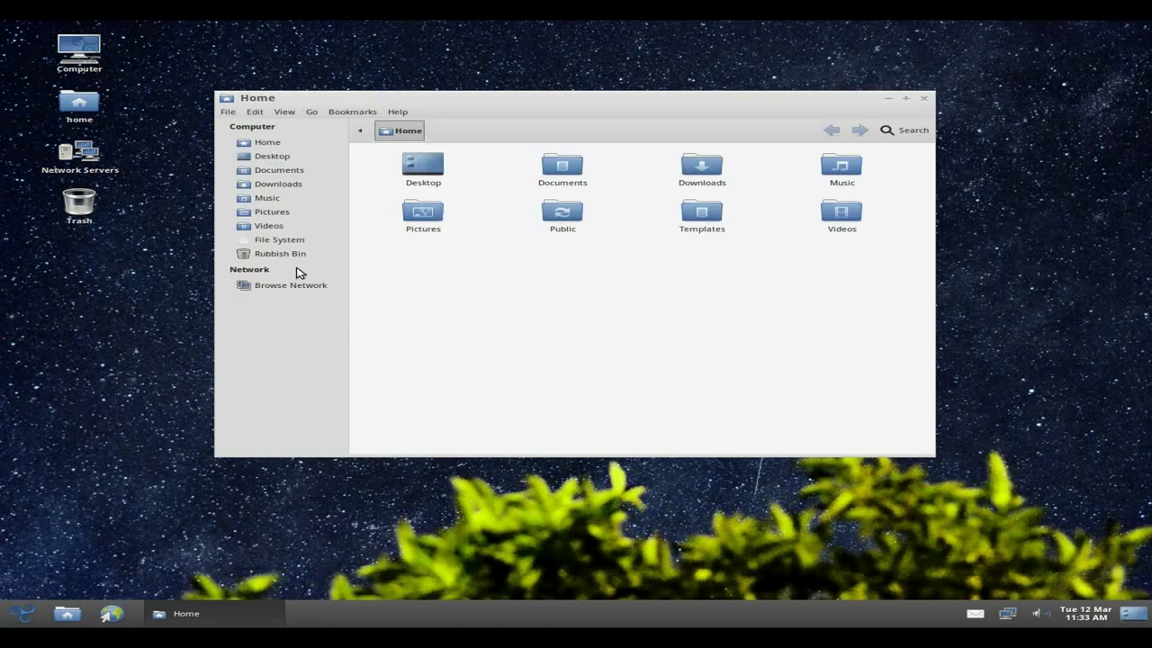
{"action": "left_click", "coordinate": [922, 98]}
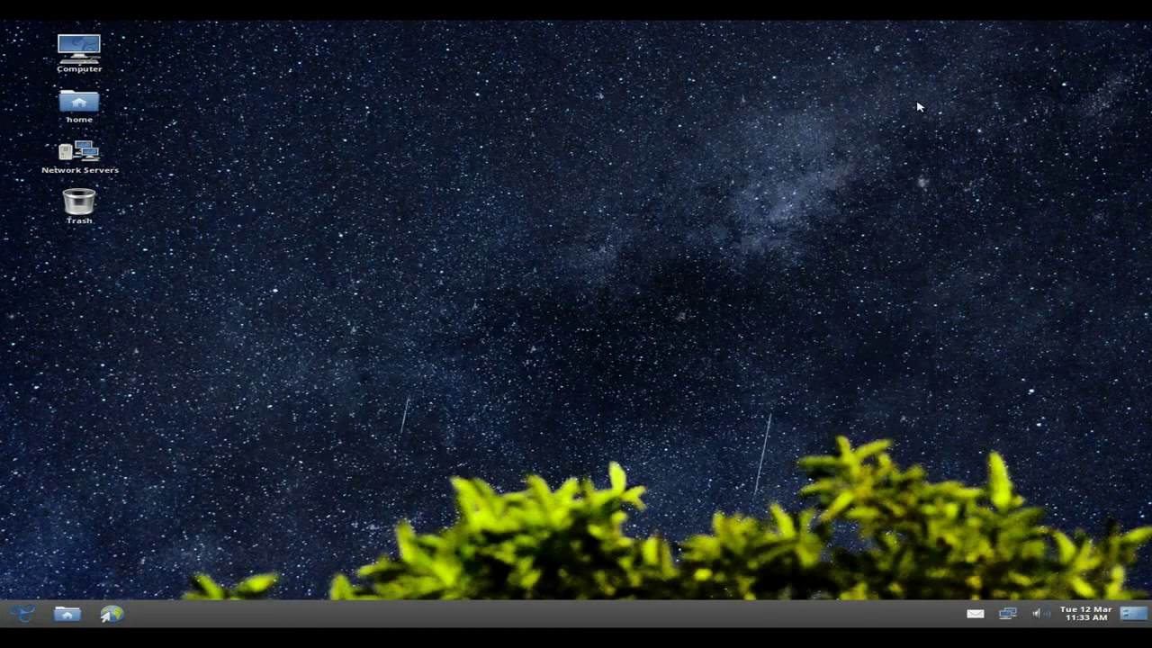
{"action": "left_click", "coordinate": [25, 617]}
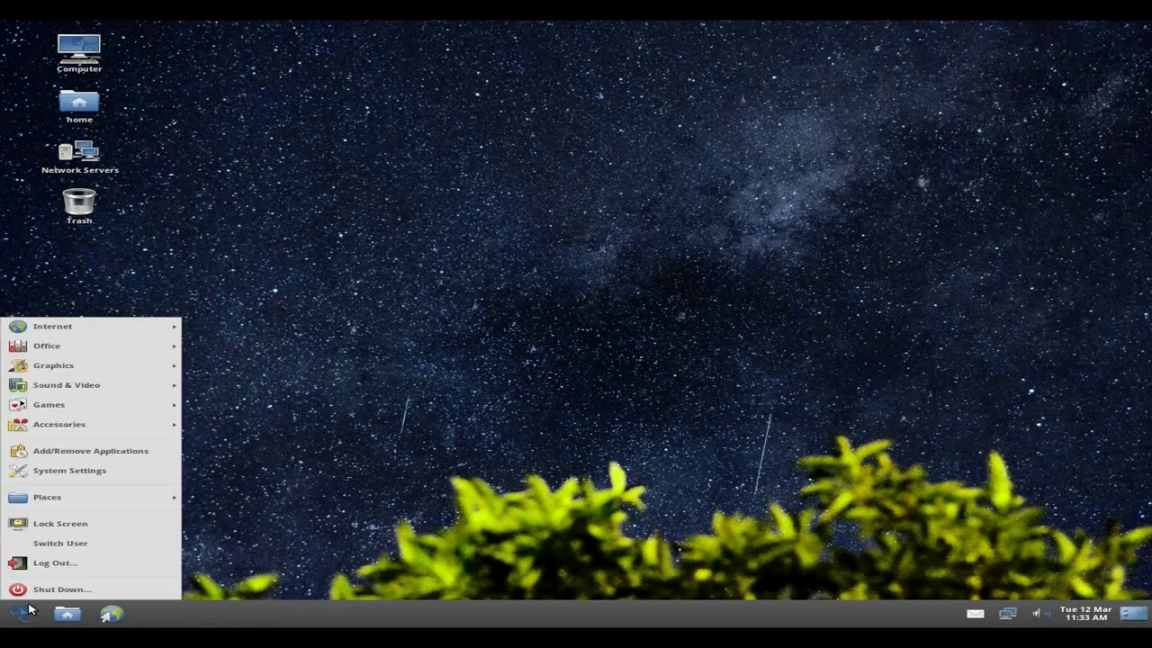
{"action": "mouse_move", "coordinate": [79, 331]}
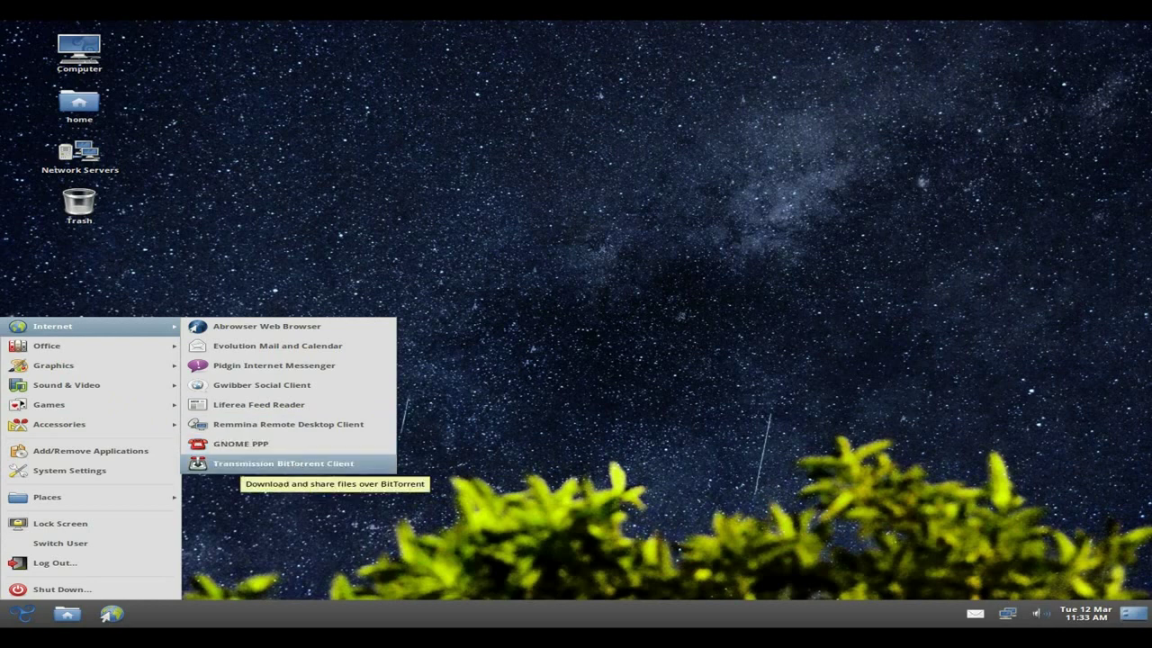
{"action": "mouse_move", "coordinate": [117, 349]}
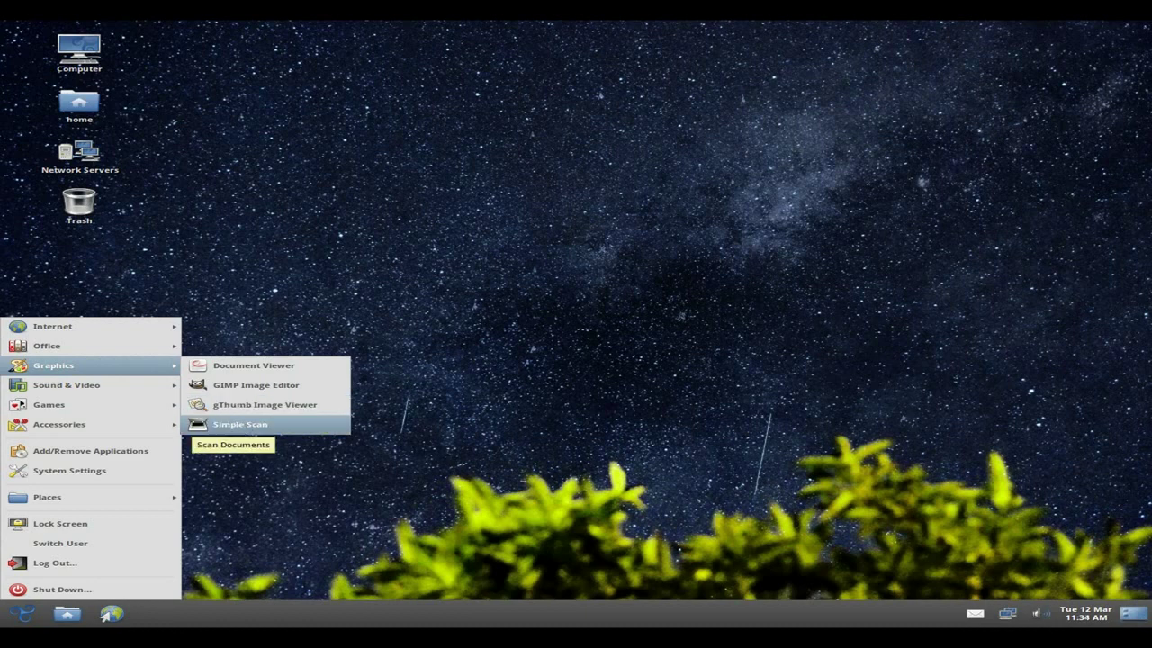
{"action": "mouse_move", "coordinate": [135, 391]}
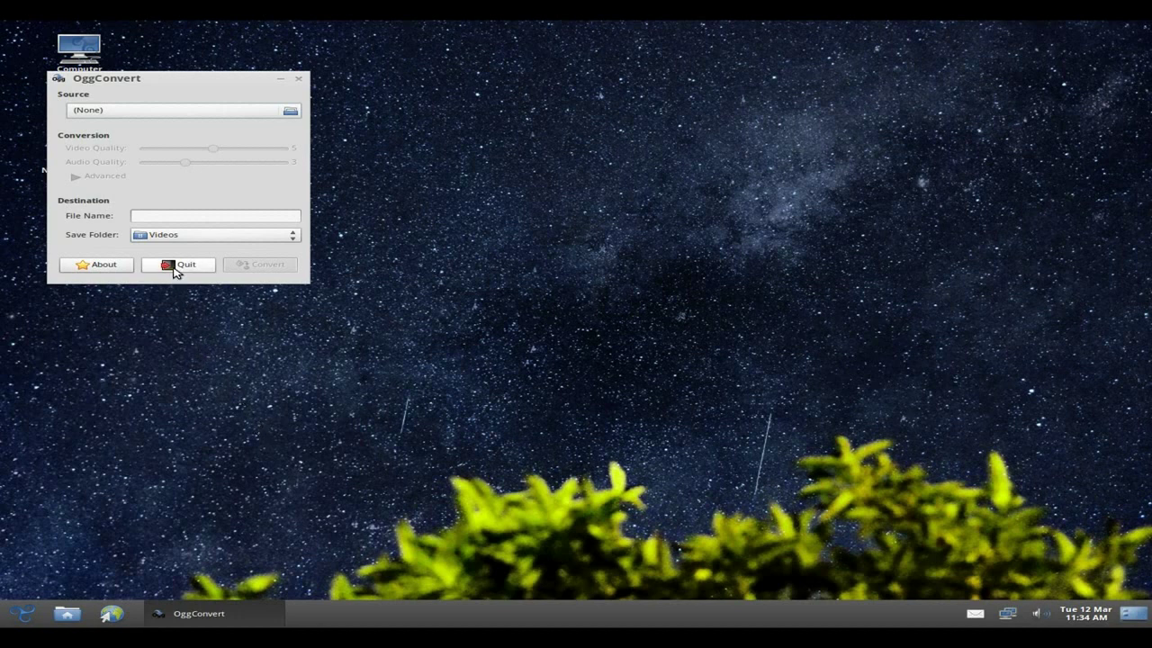
{"action": "left_click", "coordinate": [175, 268]}
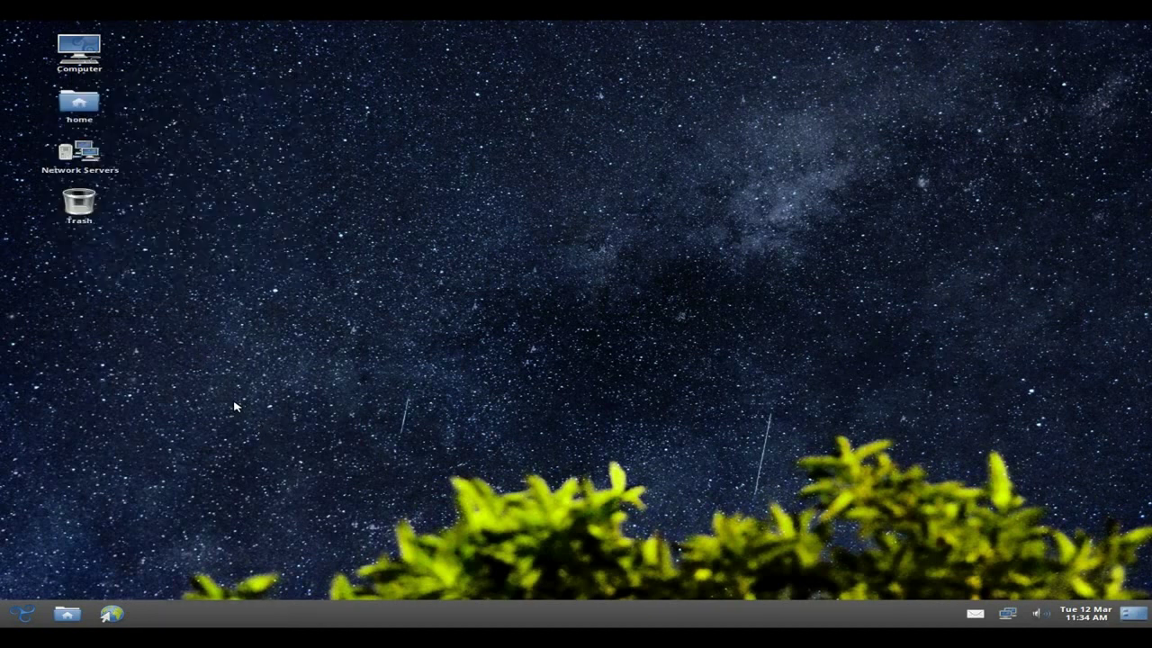
Launch OpenShot Video Editor from Sound & Video, nudge its window up, then close it
{"action": "left_click", "coordinate": [24, 613]}
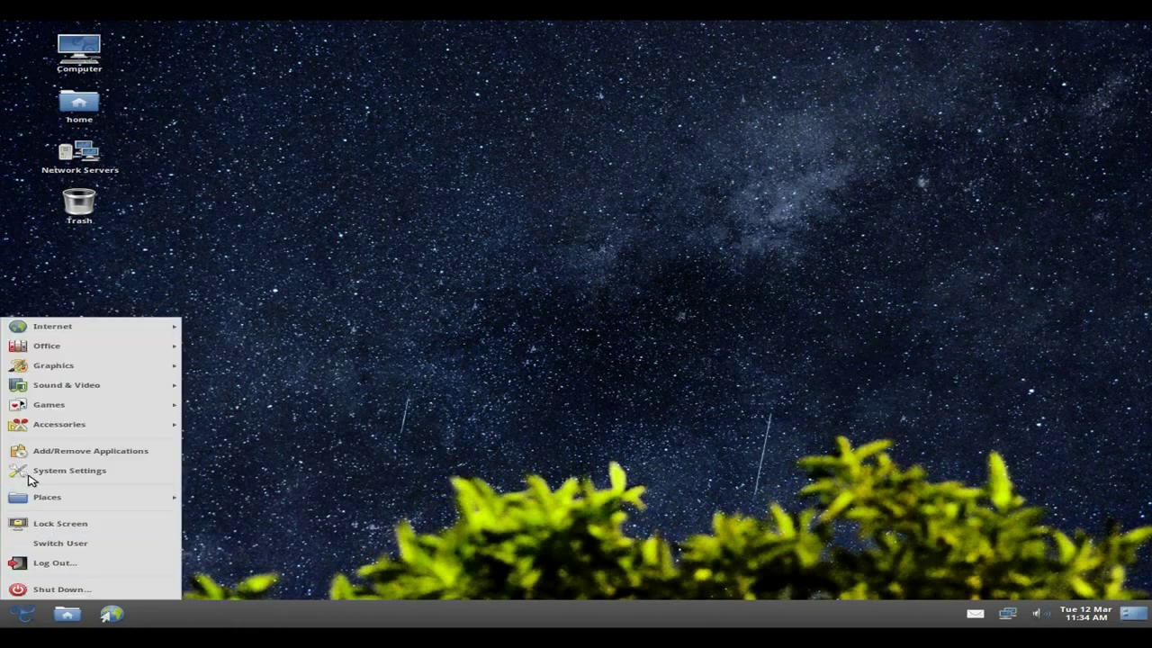
{"action": "mouse_move", "coordinate": [71, 388]}
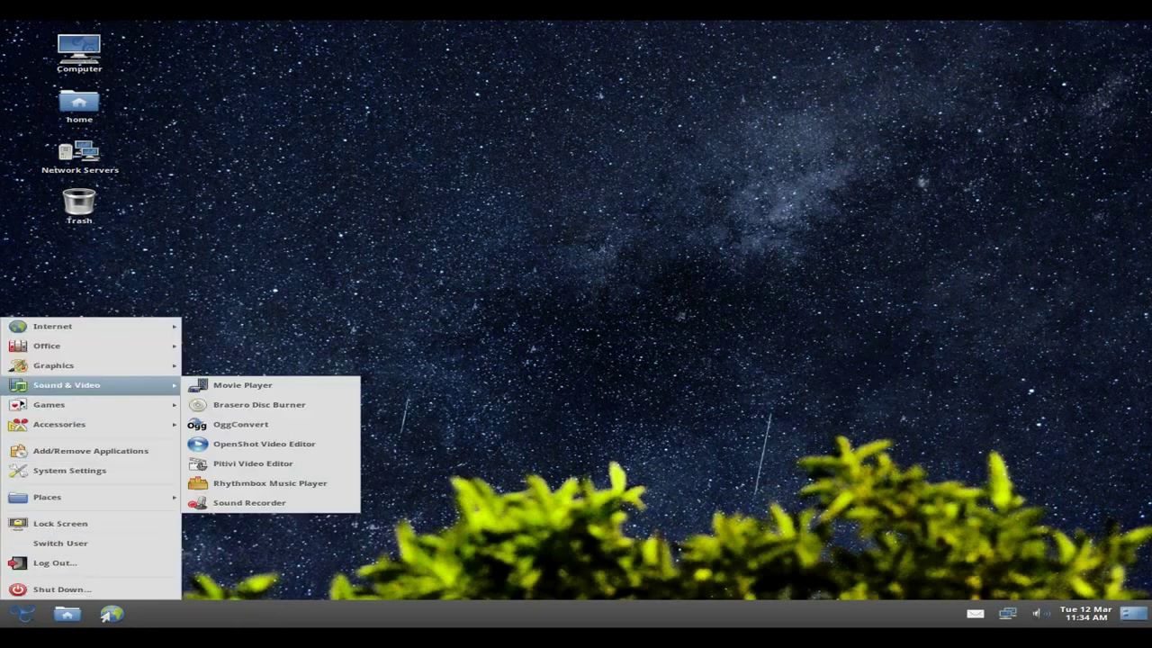
{"action": "left_click", "coordinate": [286, 443]}
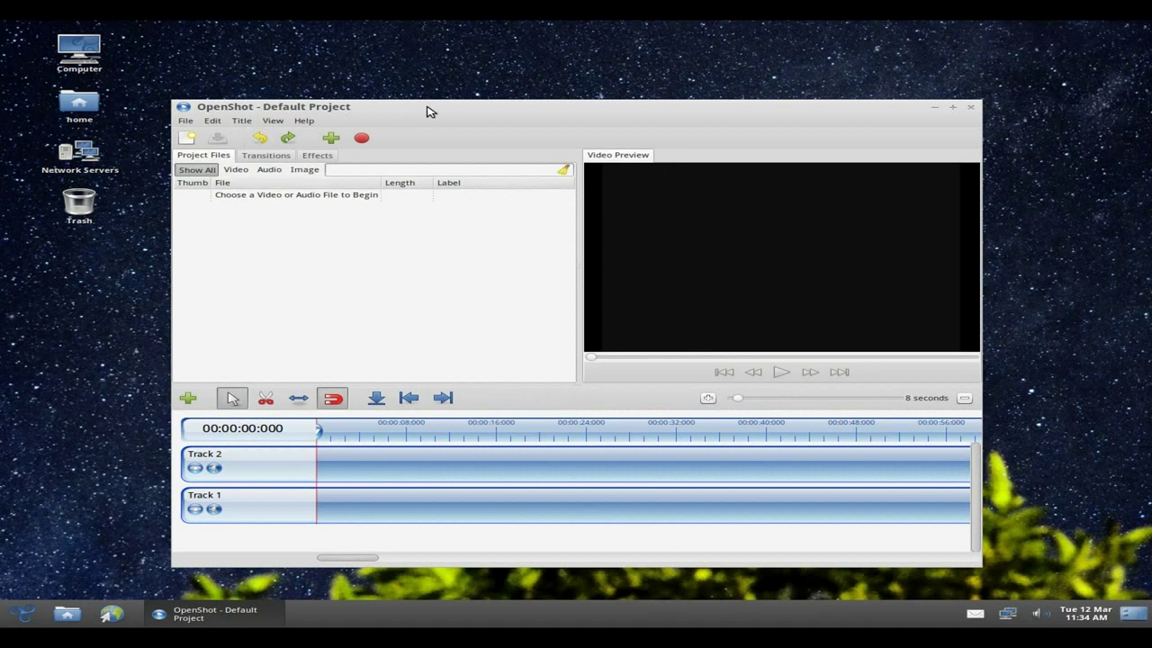
{"action": "left_click_drag", "start_coordinate": [438, 108], "coordinate": [439, 64]}
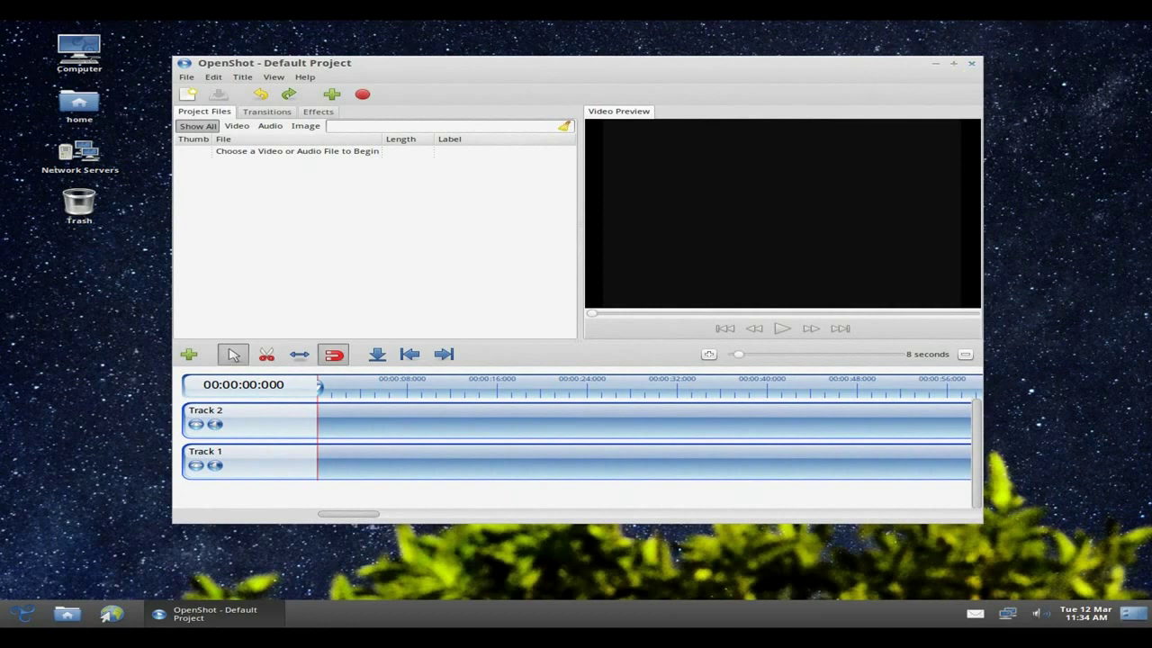
{"action": "left_click", "coordinate": [971, 63]}
{"action": "left_click", "coordinate": [23, 613]}
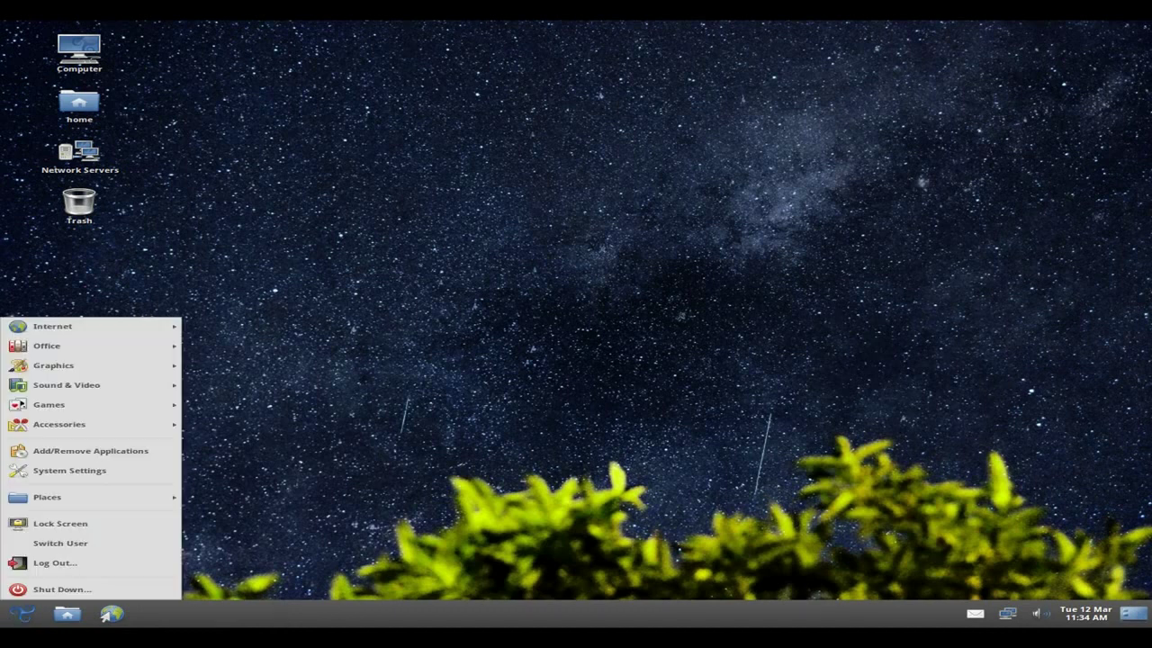
Launch the Calculator from the Accessories menu
{"action": "mouse_move", "coordinate": [90, 385]}
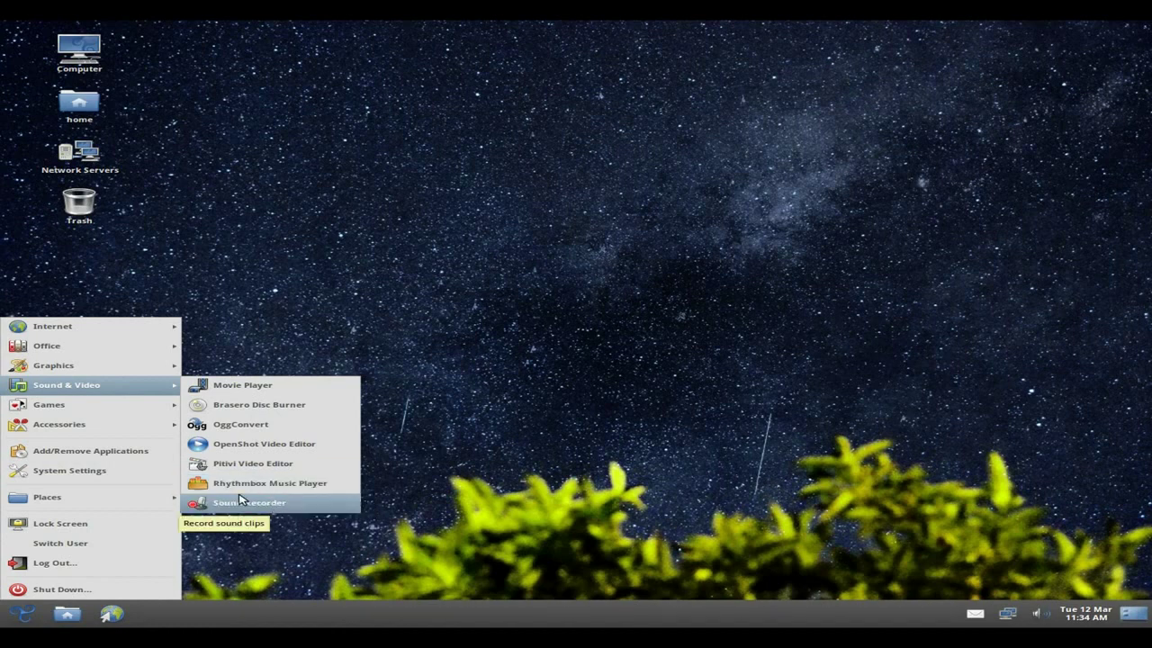
{"action": "mouse_move", "coordinate": [22, 406]}
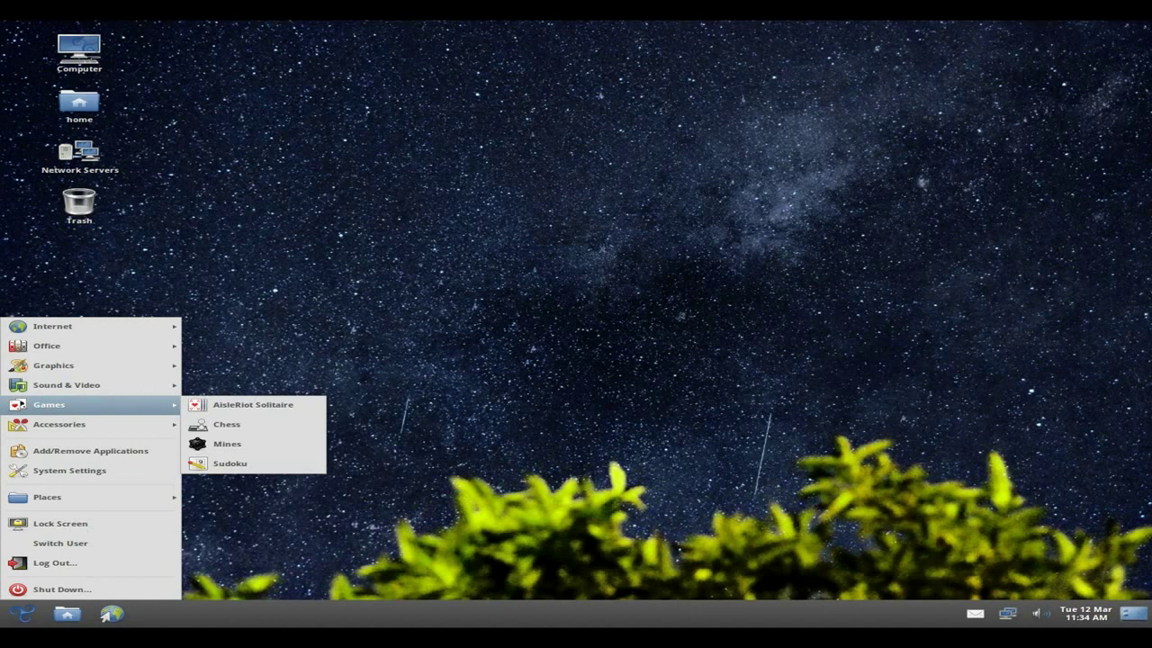
{"action": "mouse_move", "coordinate": [72, 427]}
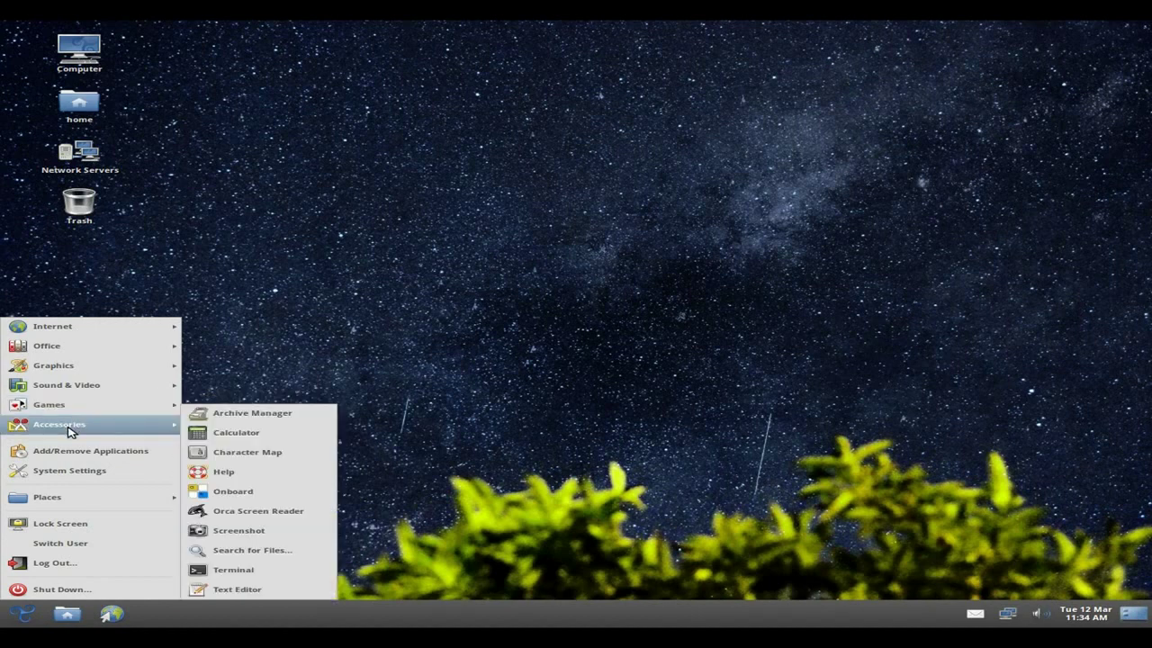
{"action": "left_click", "coordinate": [266, 433]}
Close the Calculator window and bring up the applications menu
{"action": "left_click", "coordinate": [21, 613]}
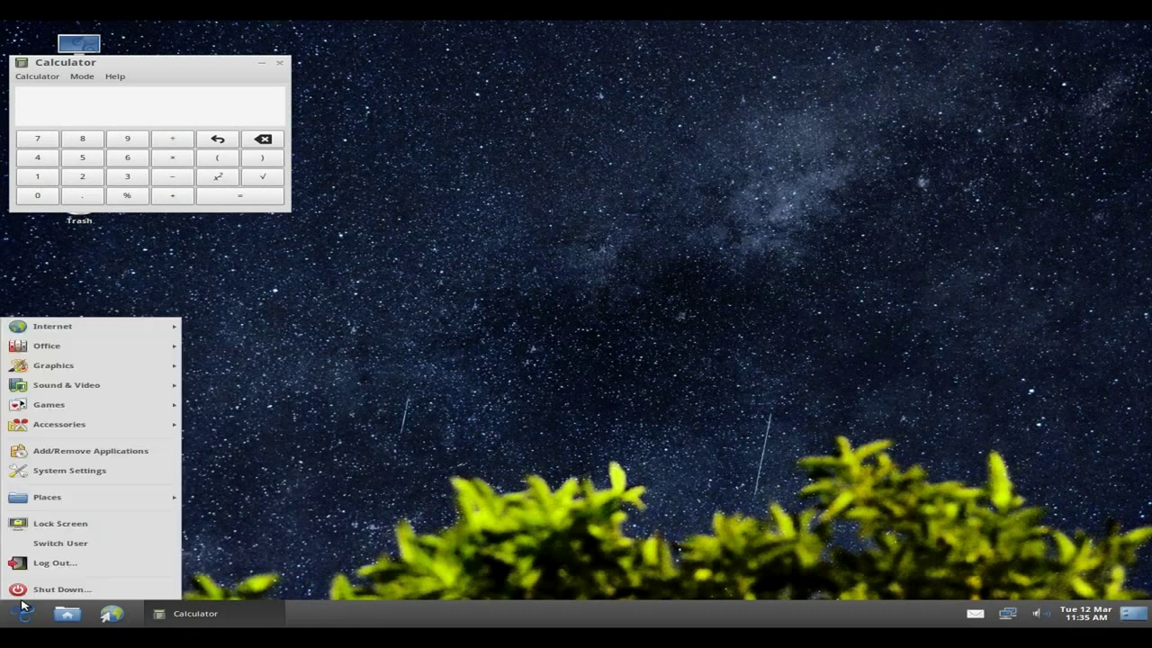
{"action": "mouse_move", "coordinate": [142, 429]}
{"action": "left_click", "coordinate": [275, 97]}
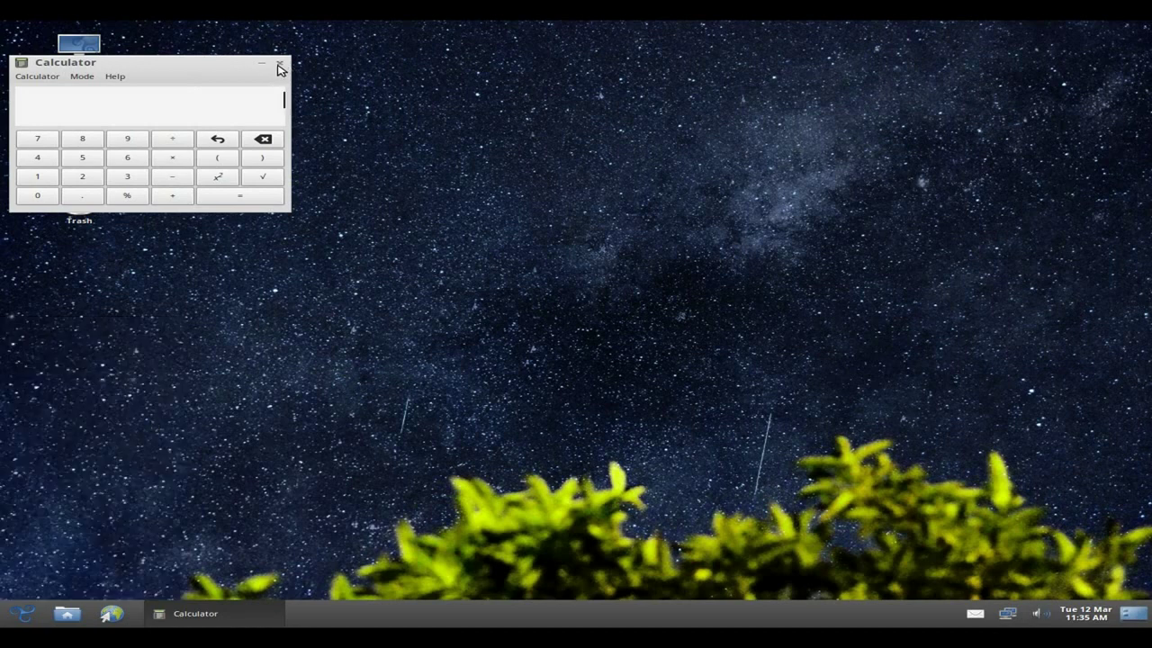
{"action": "left_click", "coordinate": [279, 63]}
{"action": "left_click", "coordinate": [23, 612]}
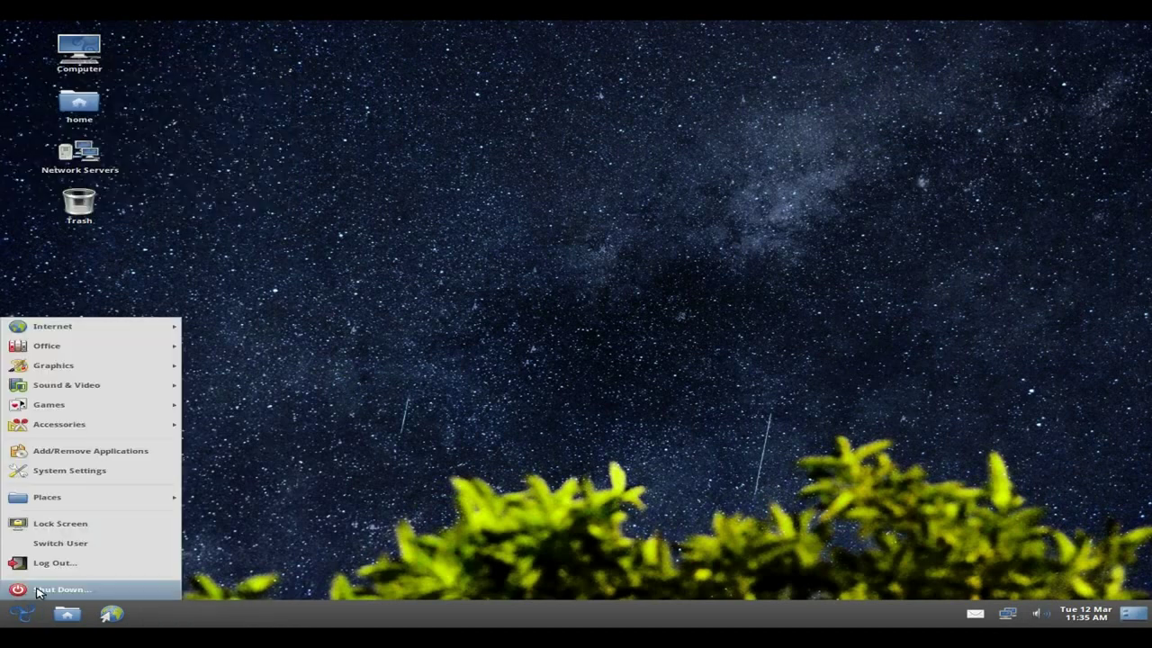
Mark AbiWord in Add/Remove Applications and apply the install, authorising with the administrator password
{"action": "left_click", "coordinate": [81, 451]}
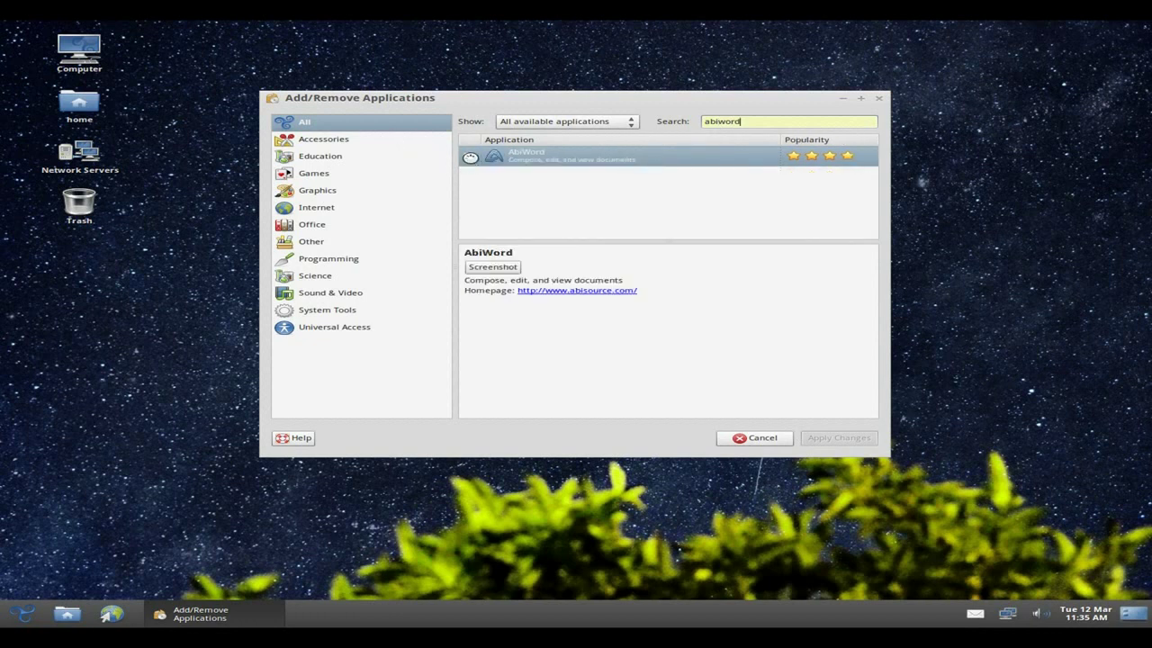
{"action": "left_click", "coordinate": [468, 157]}
{"action": "left_click", "coordinate": [864, 440]}
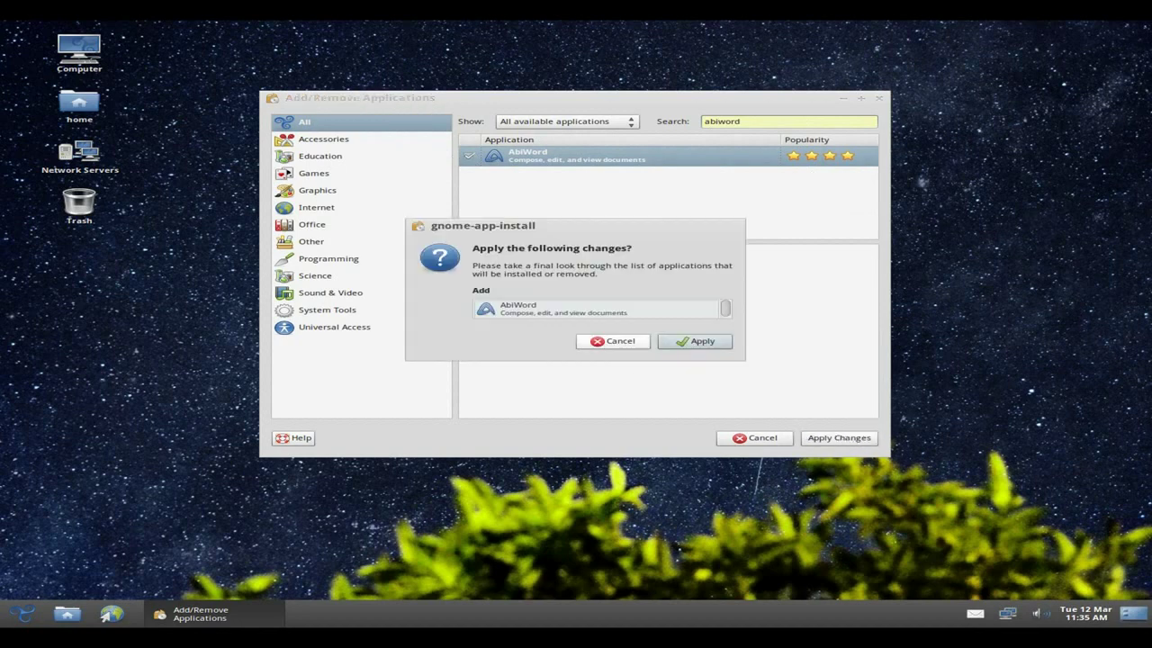
{"action": "left_click", "coordinate": [681, 341]}
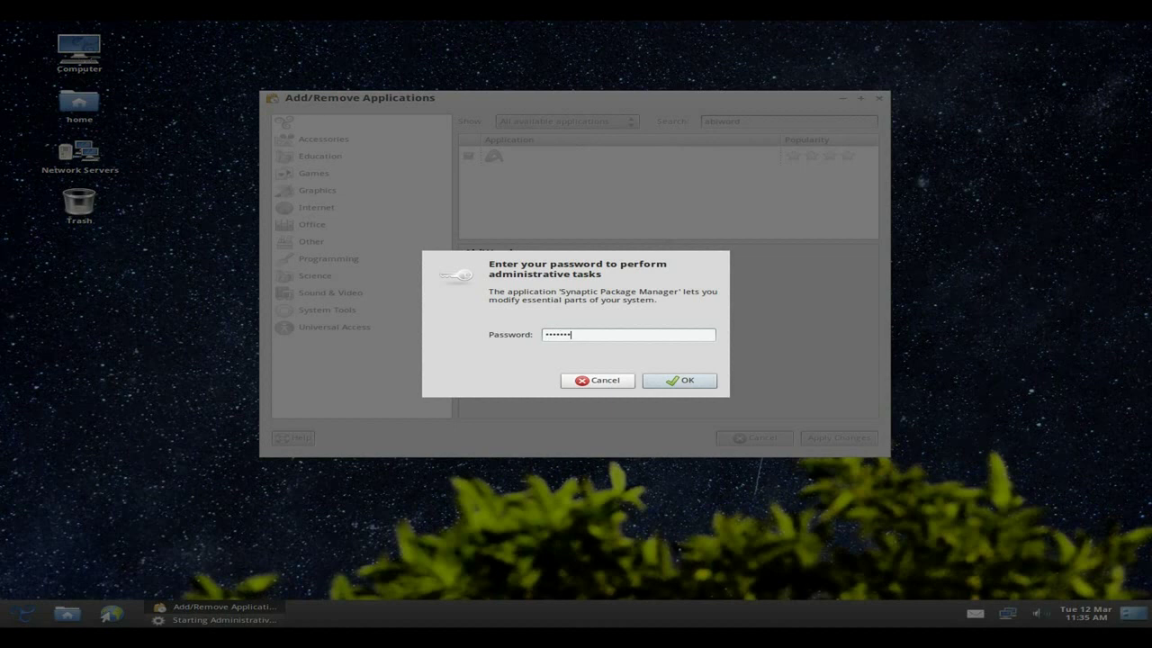
{"action": "key", "text": "Return"}
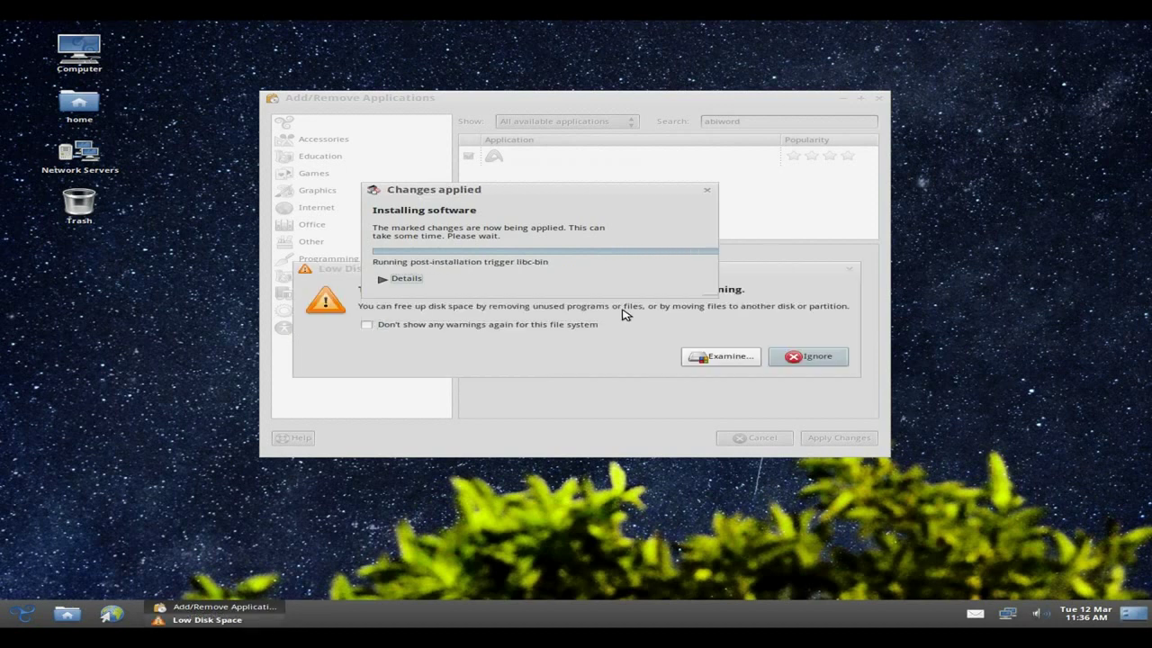
Close the finished installer and ignore the Low Disk Space warning
{"action": "left_click", "coordinate": [675, 283]}
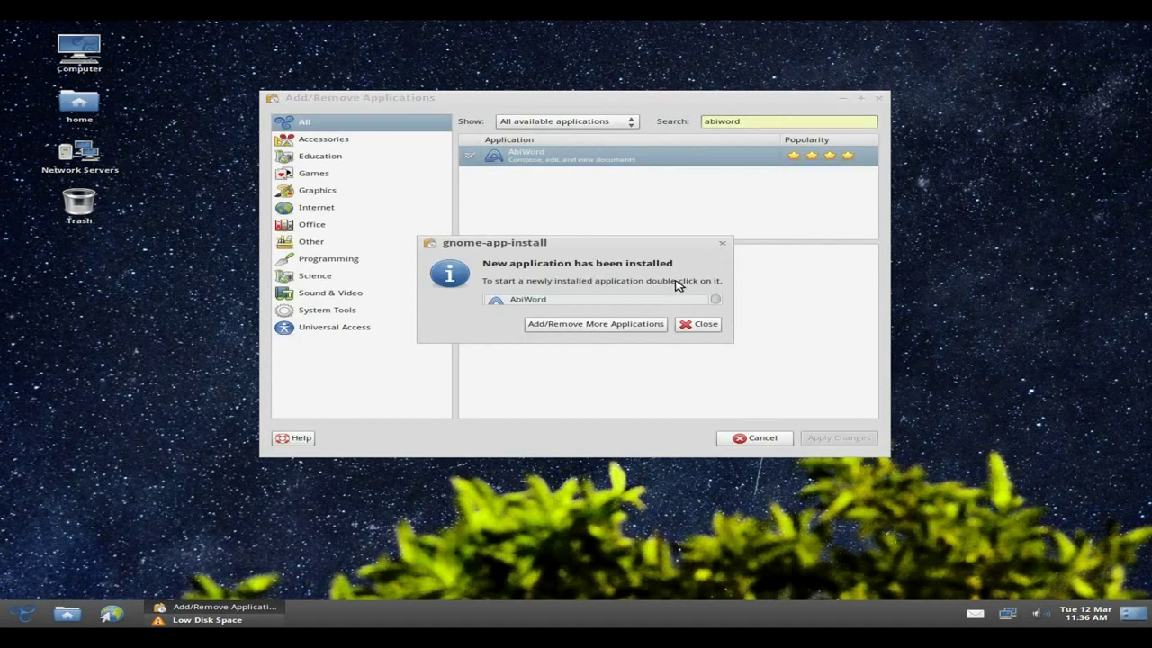
{"action": "left_click", "coordinate": [700, 324]}
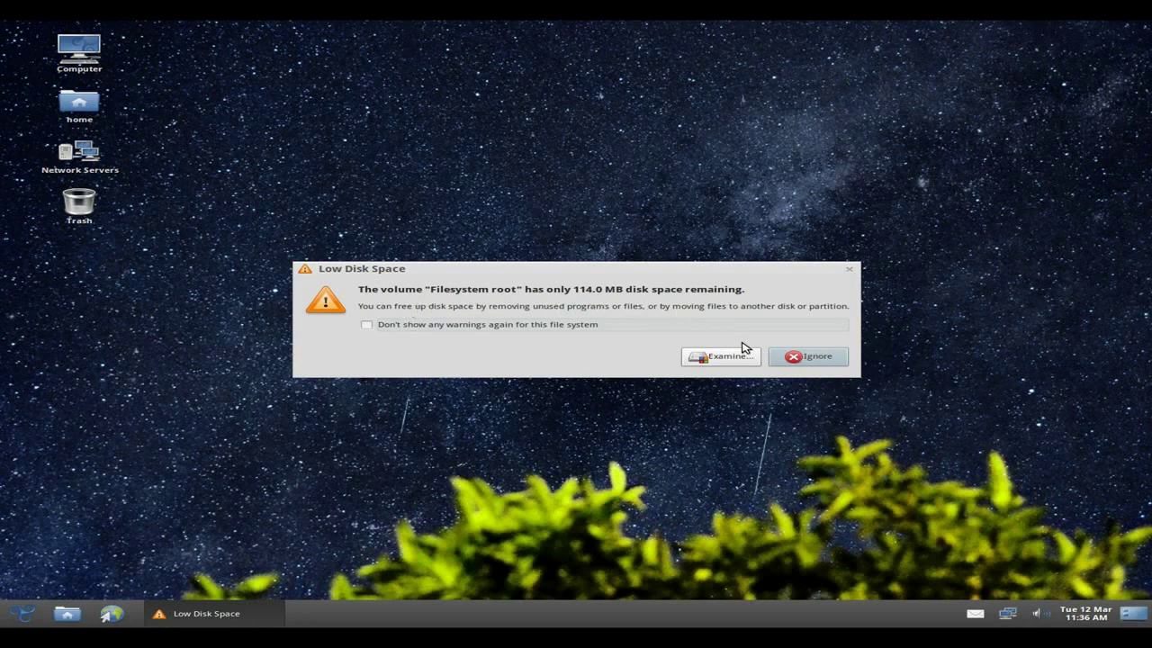
{"action": "left_click", "coordinate": [805, 360]}
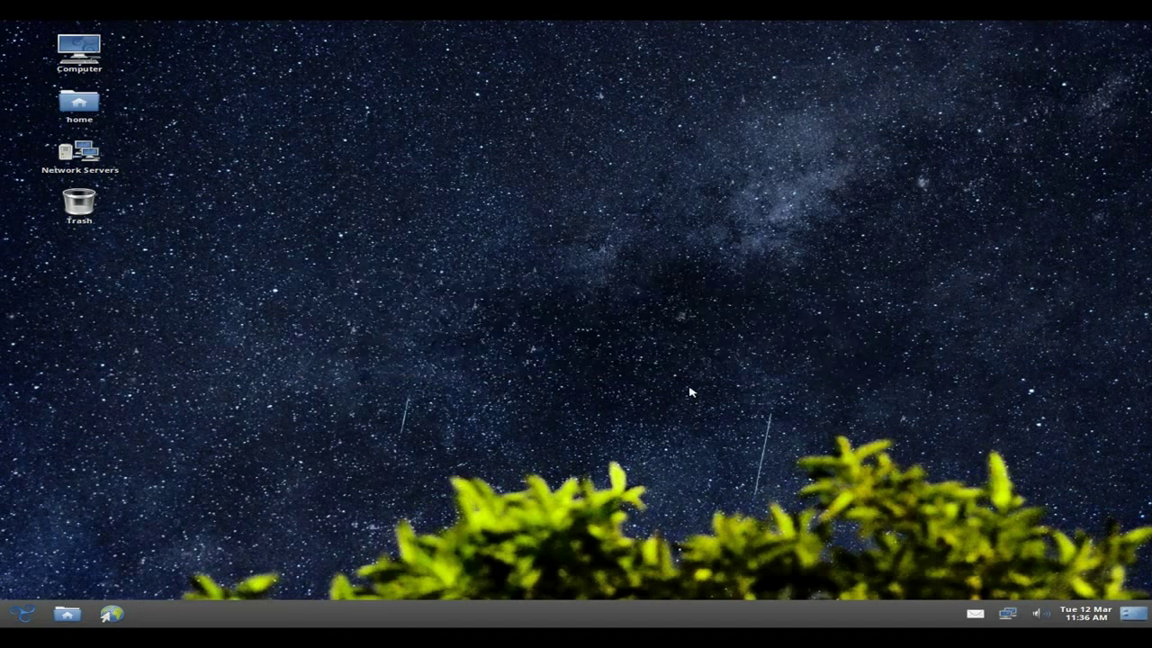
{"action": "left_click", "coordinate": [23, 613]}
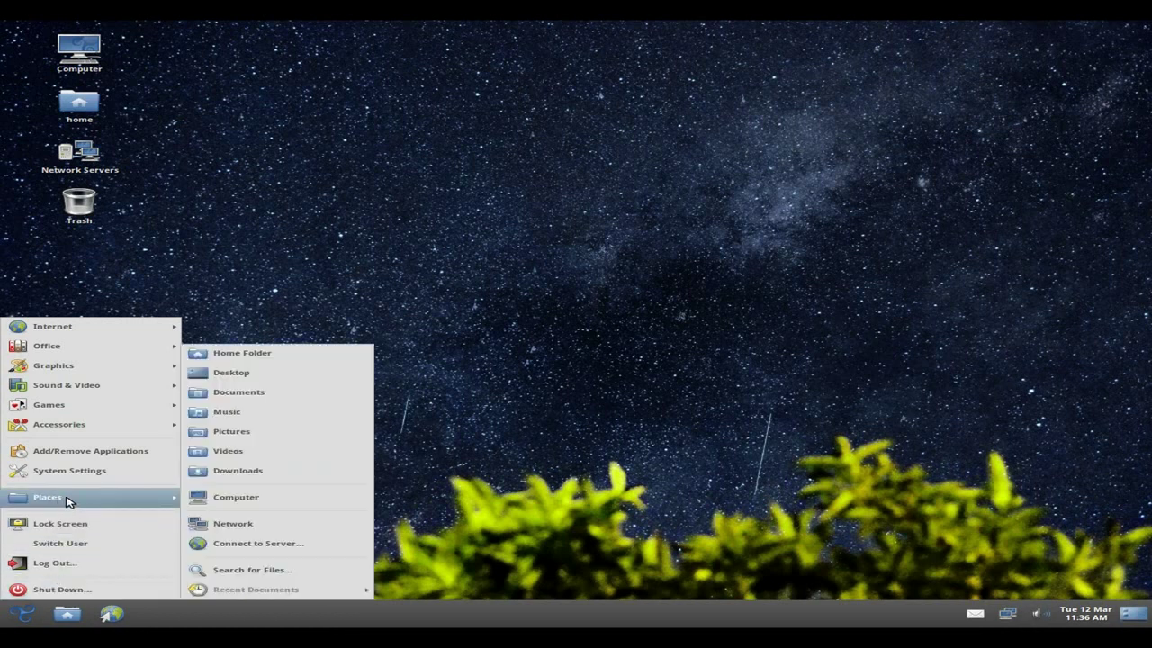
{"action": "mouse_move", "coordinate": [79, 351]}
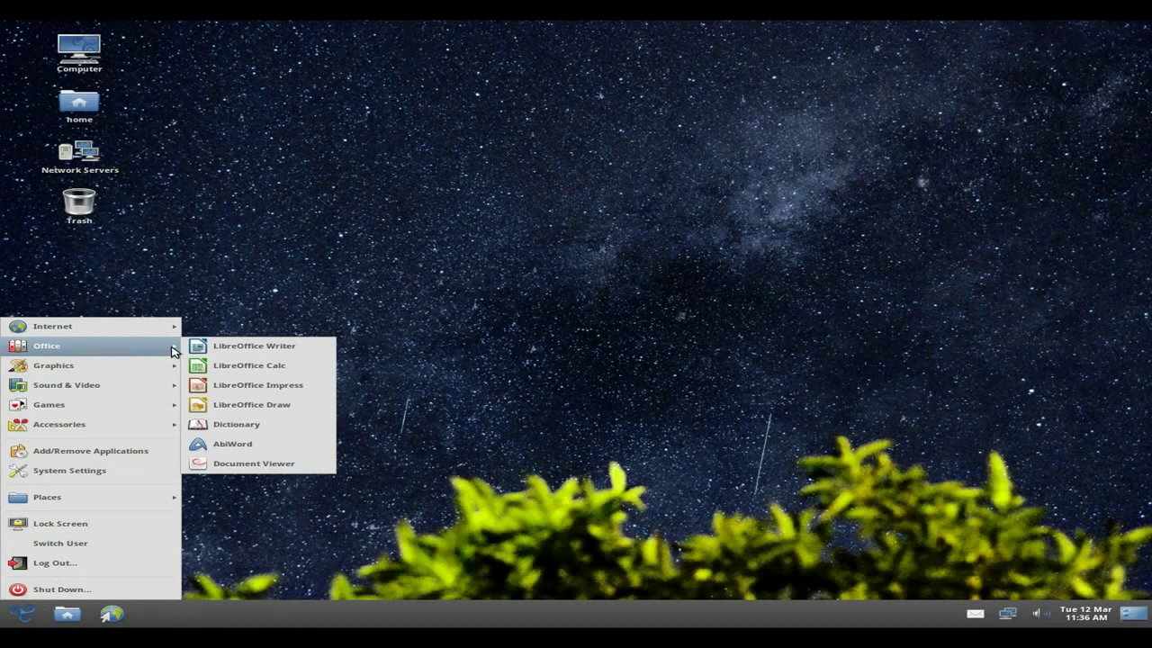
{"action": "left_click", "coordinate": [286, 445]}
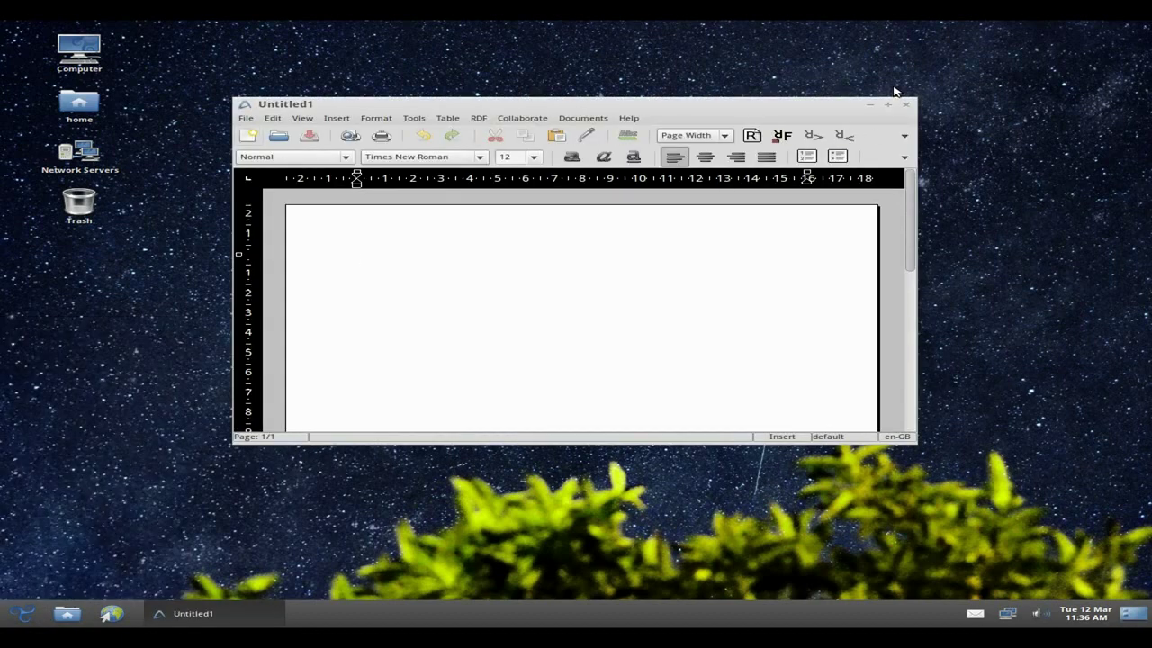
{"action": "left_click", "coordinate": [887, 105]}
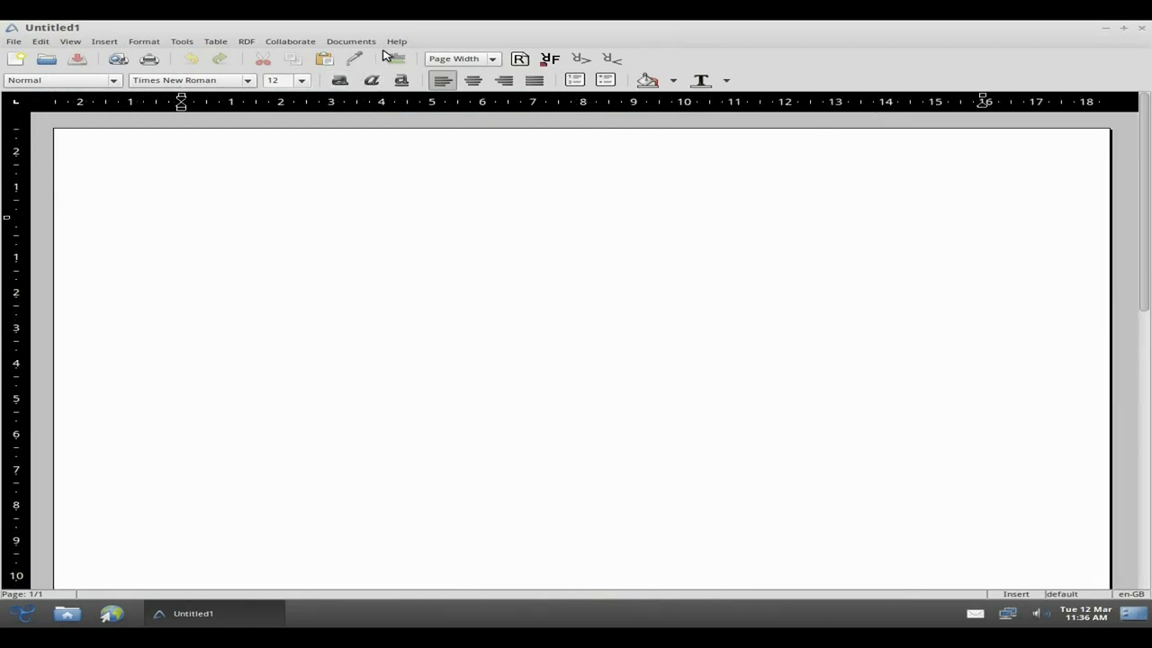
{"action": "left_click", "coordinate": [395, 41]}
{"action": "left_click", "coordinate": [422, 131]}
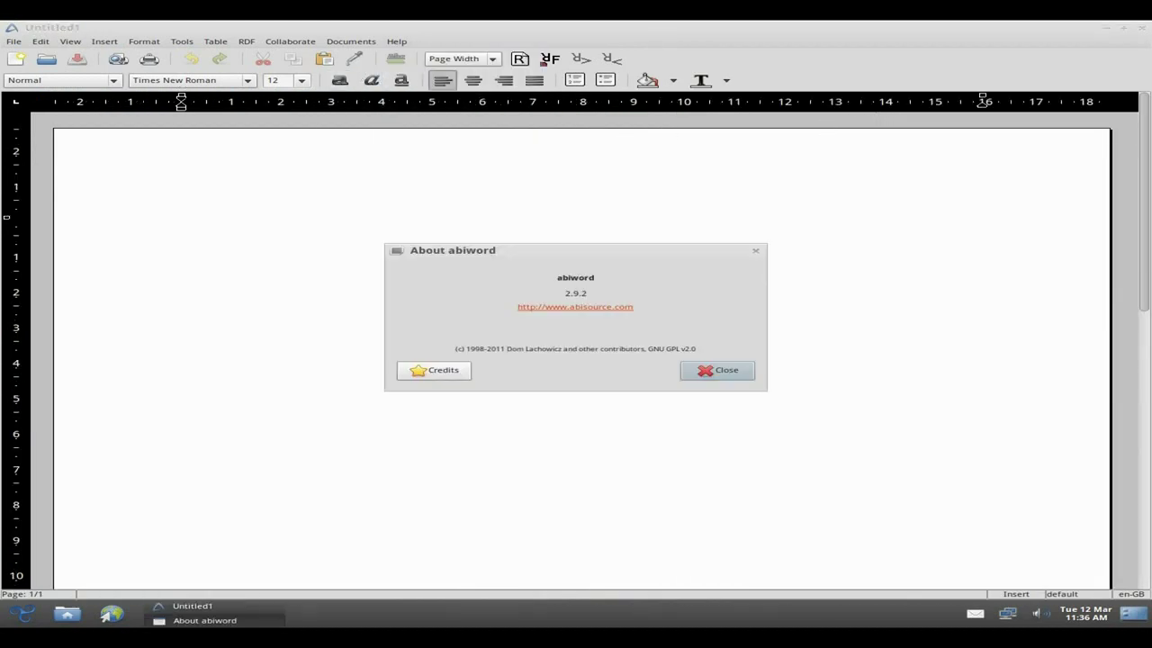
{"action": "left_click", "coordinate": [727, 374]}
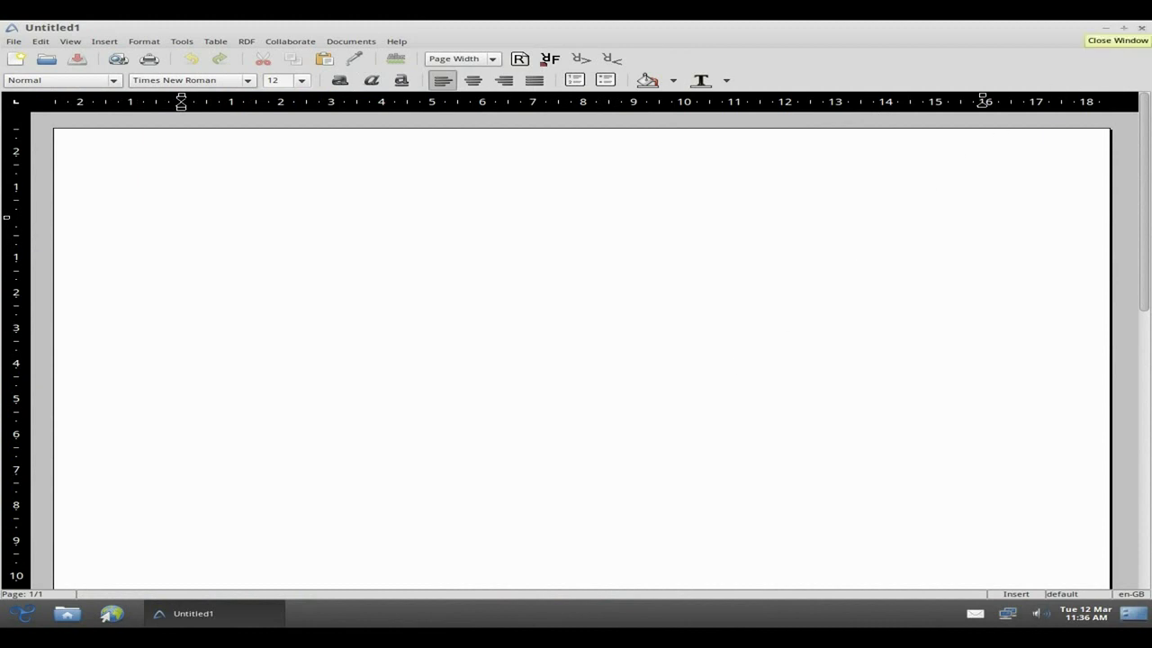
{"action": "left_click", "coordinate": [1140, 28]}
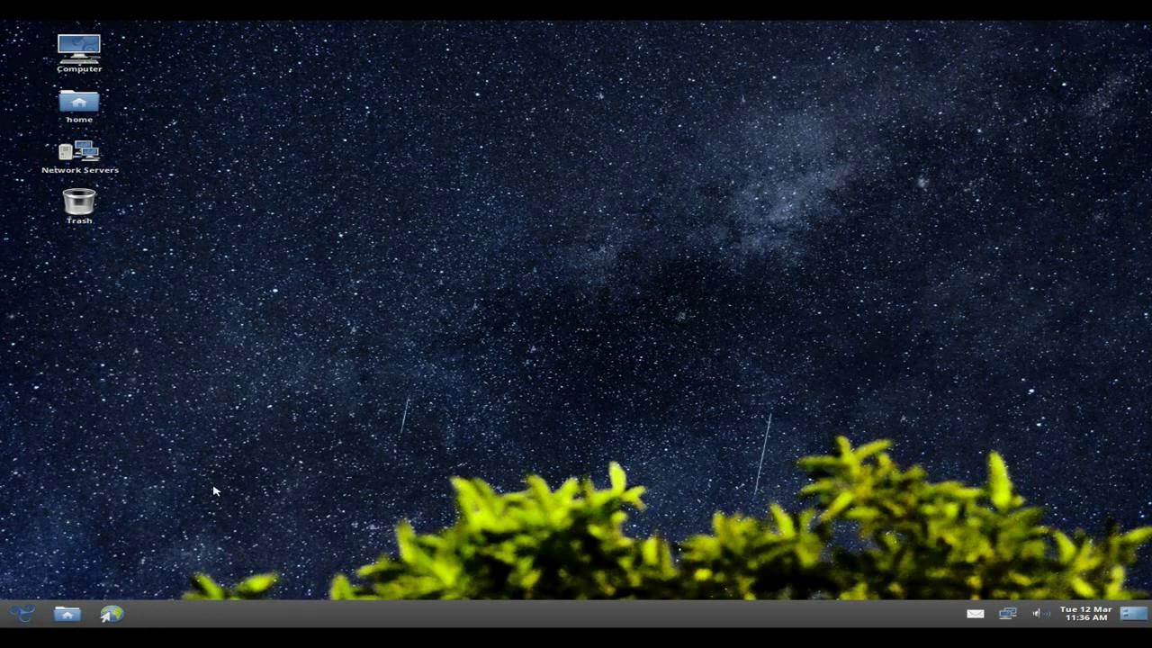
Open System Settings from the menu, launch System Monitor from it, then close System Settings
{"action": "left_click", "coordinate": [23, 613]}
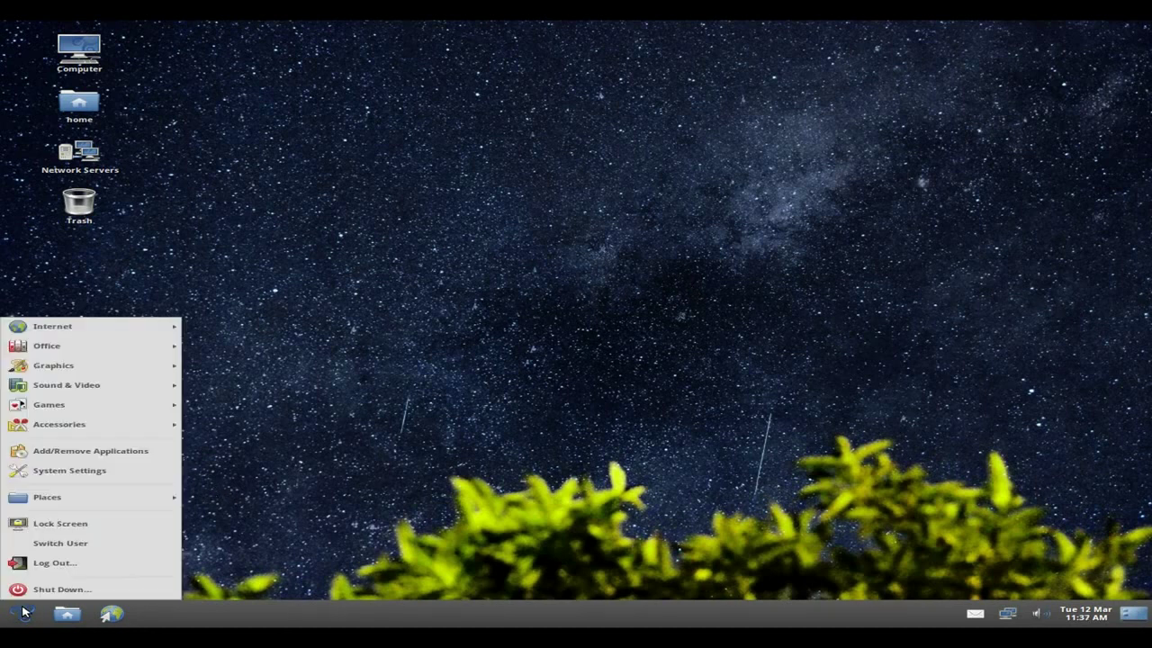
{"action": "left_click", "coordinate": [77, 476]}
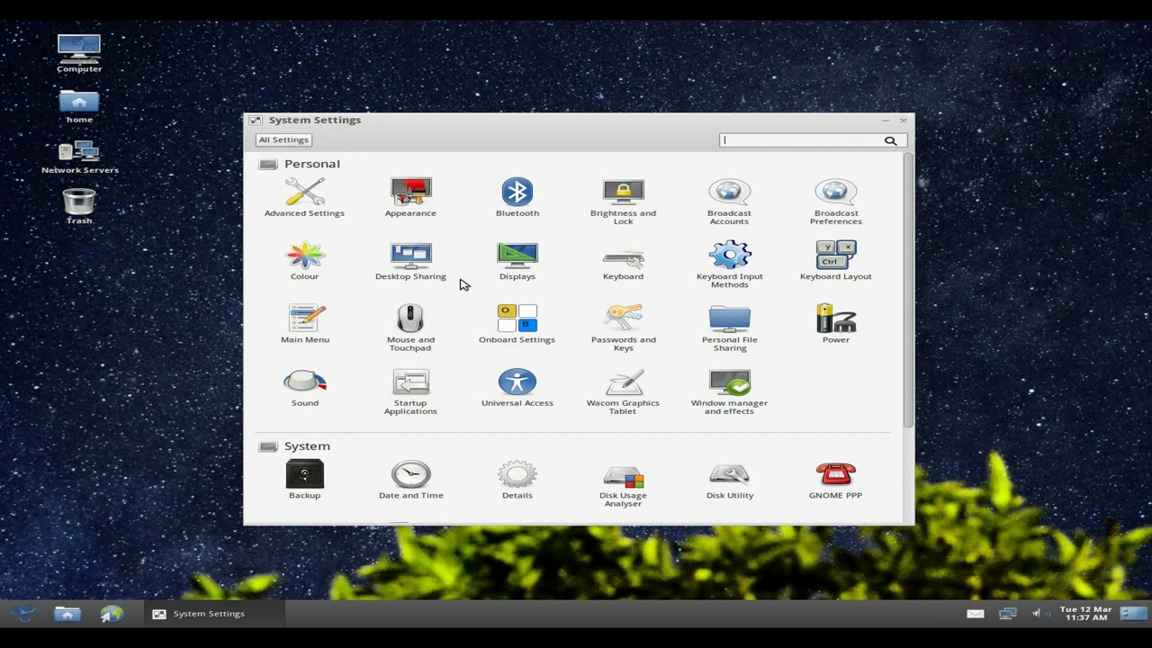
{"action": "scroll", "coordinate": [706, 367], "scroll_direction": "down", "scroll_amount": 2}
{"action": "scroll", "coordinate": [704, 367], "scroll_direction": "down", "scroll_amount": 1}
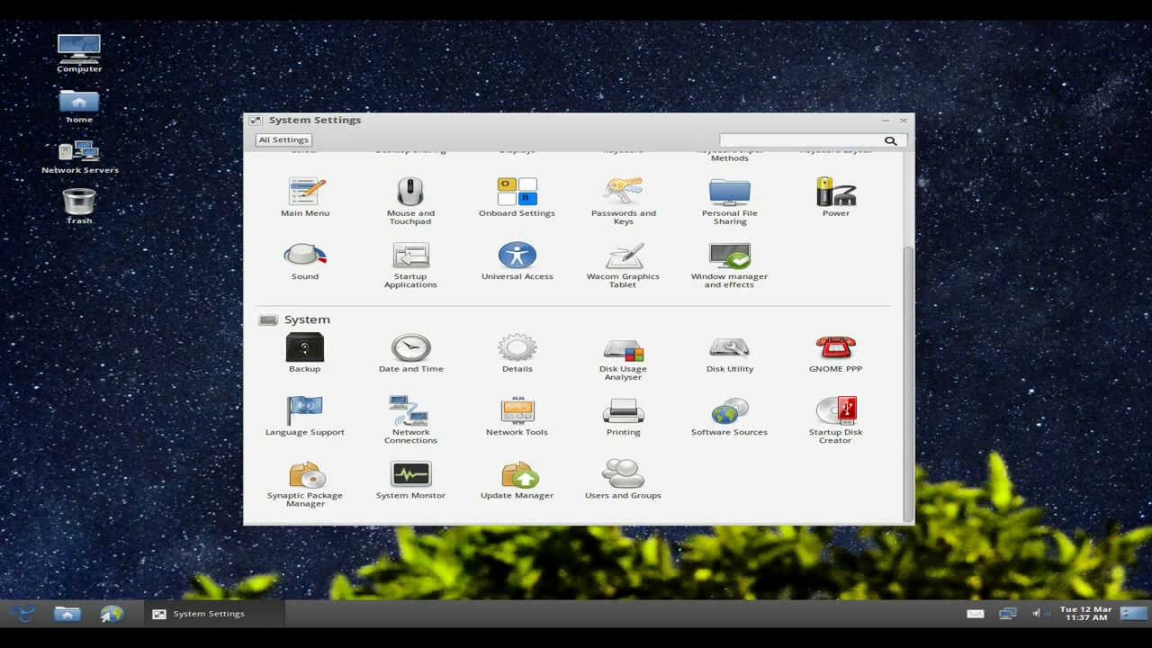
{"action": "left_click", "coordinate": [410, 474]}
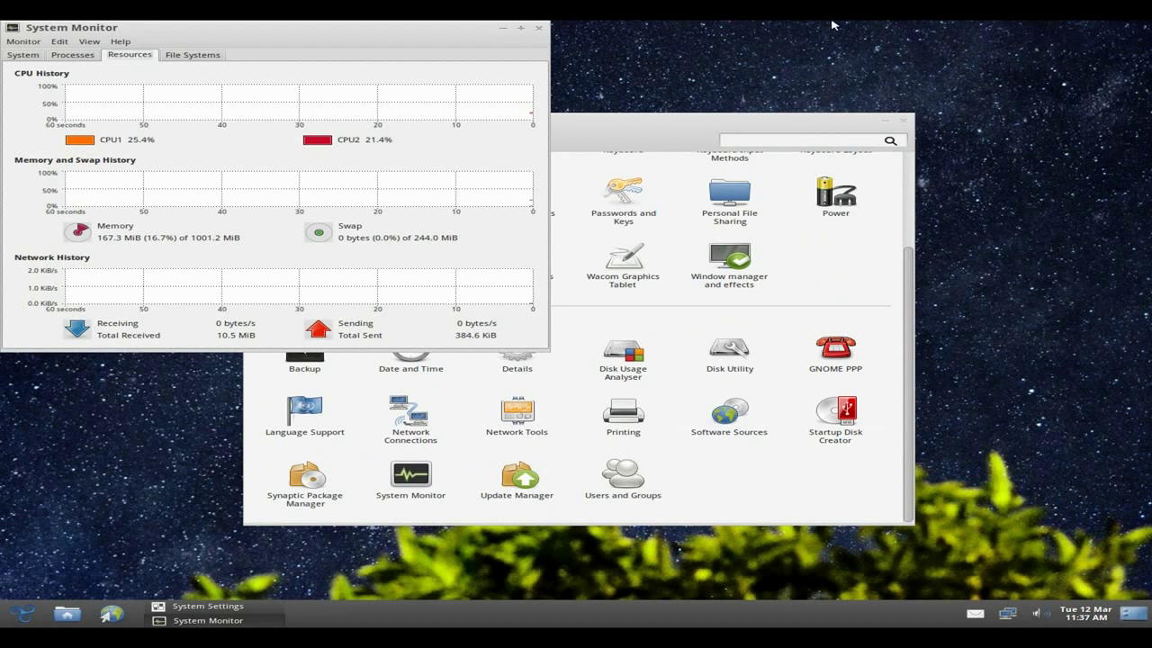
{"action": "left_click", "coordinate": [901, 120]}
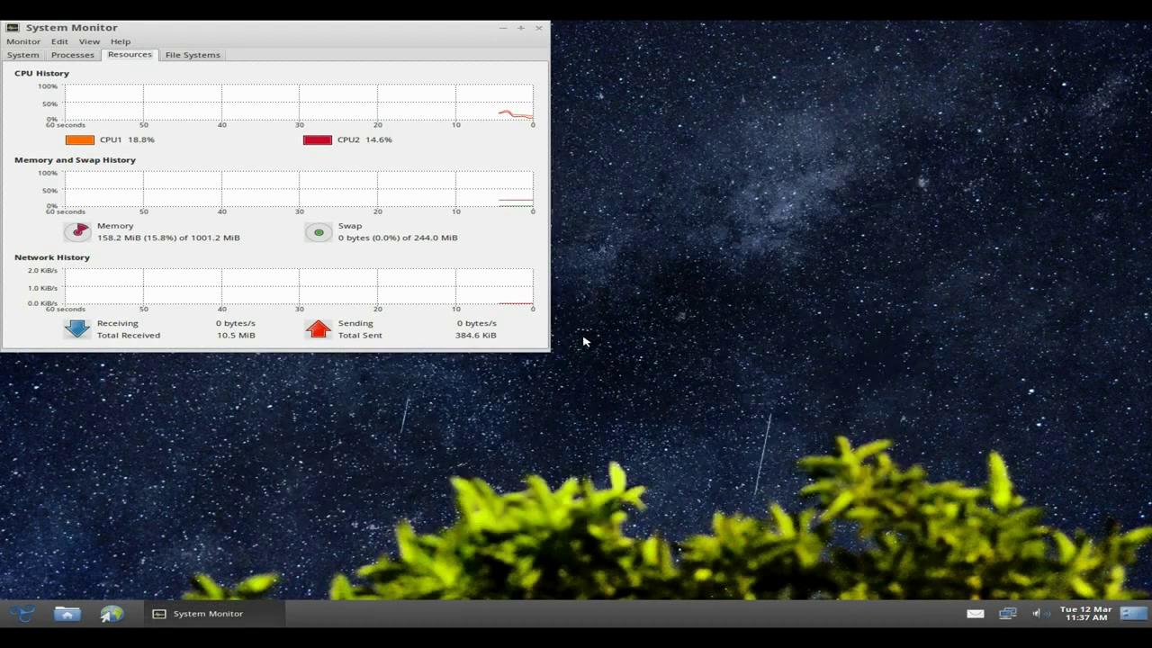